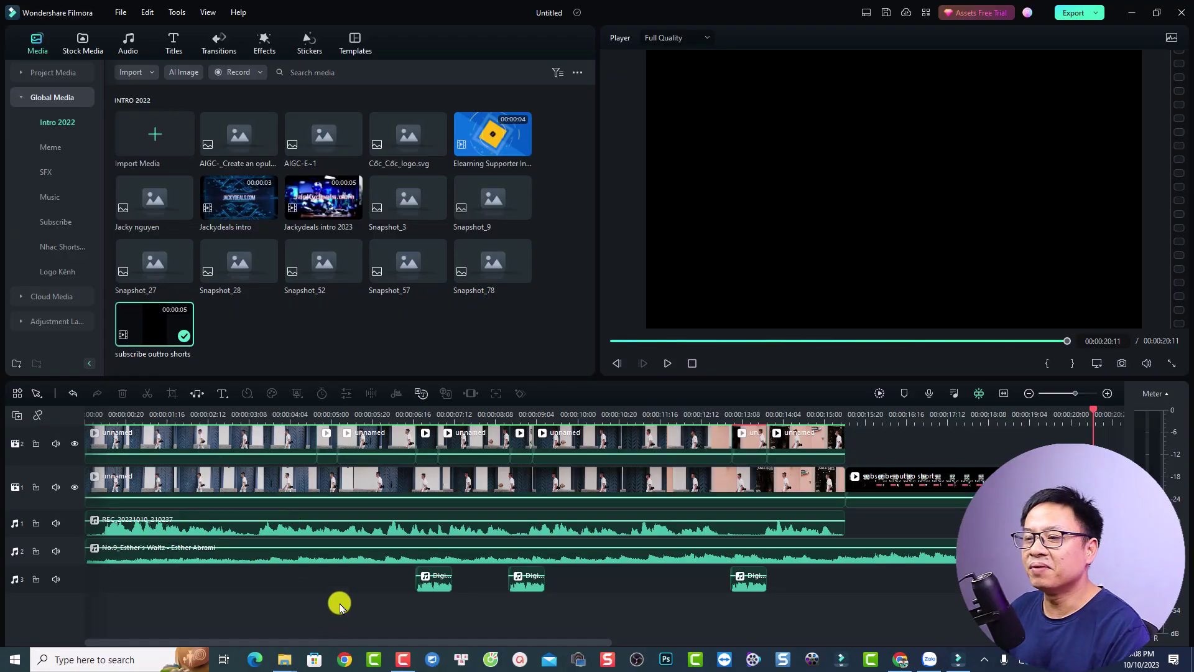
Select the old track-2 video clip, the REC voice clip, Esther's Waltz music and the three sound-effect clips
scroll(361, 580, up, 1)
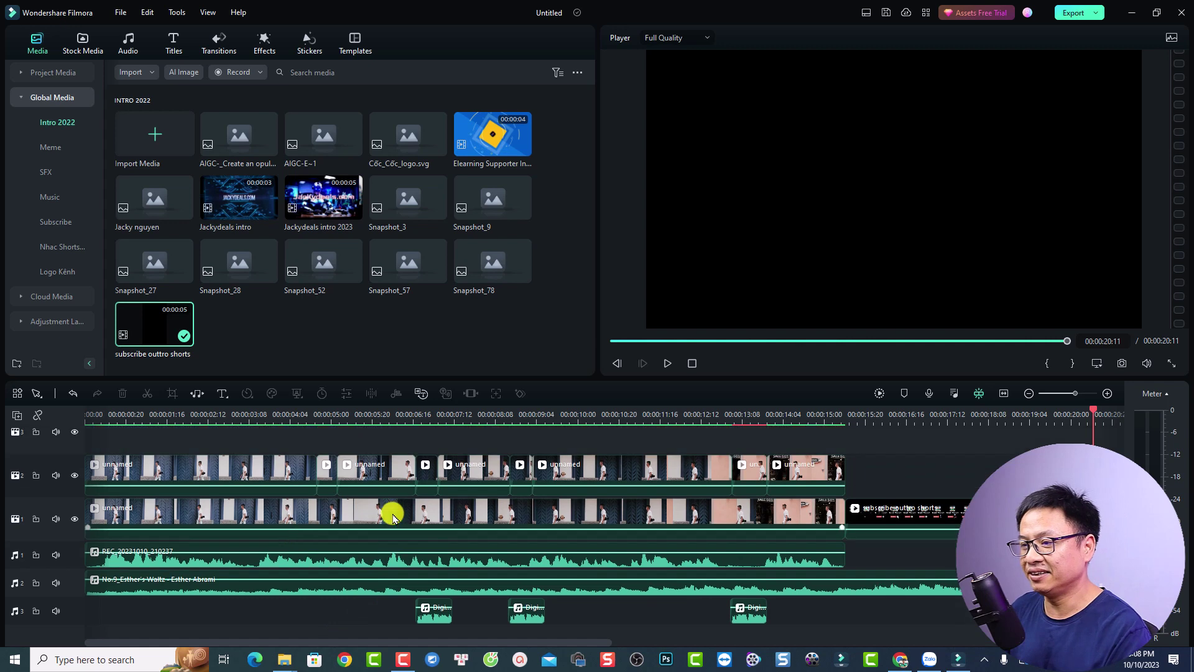
click(400, 466)
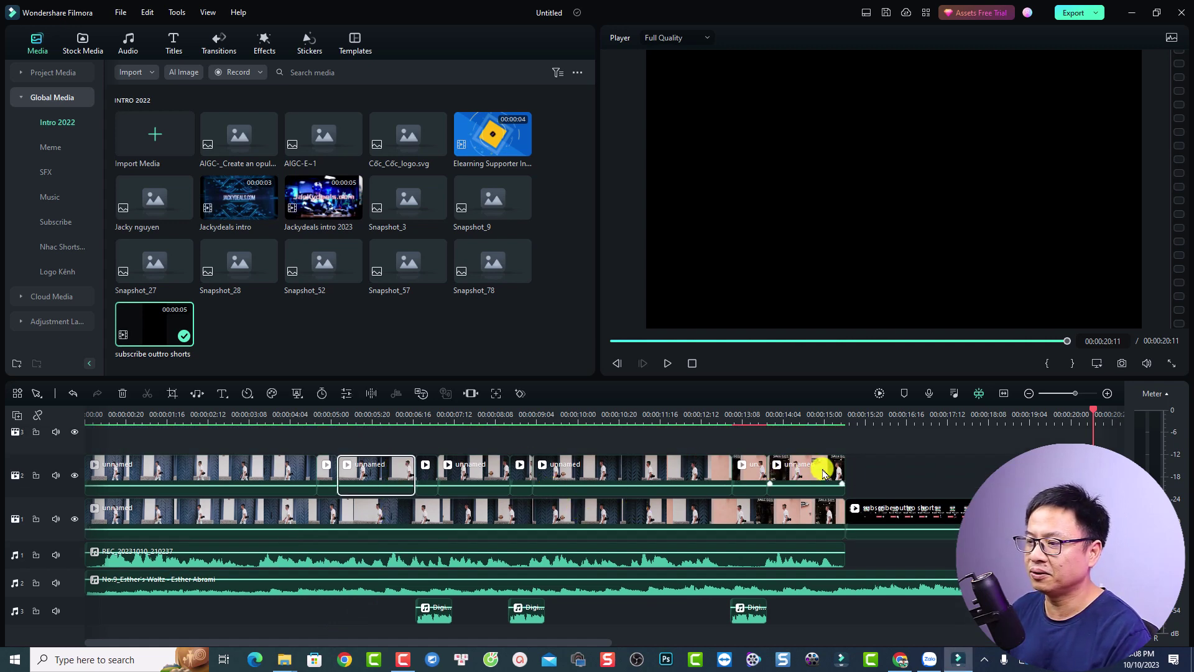
click(290, 557)
click(352, 588)
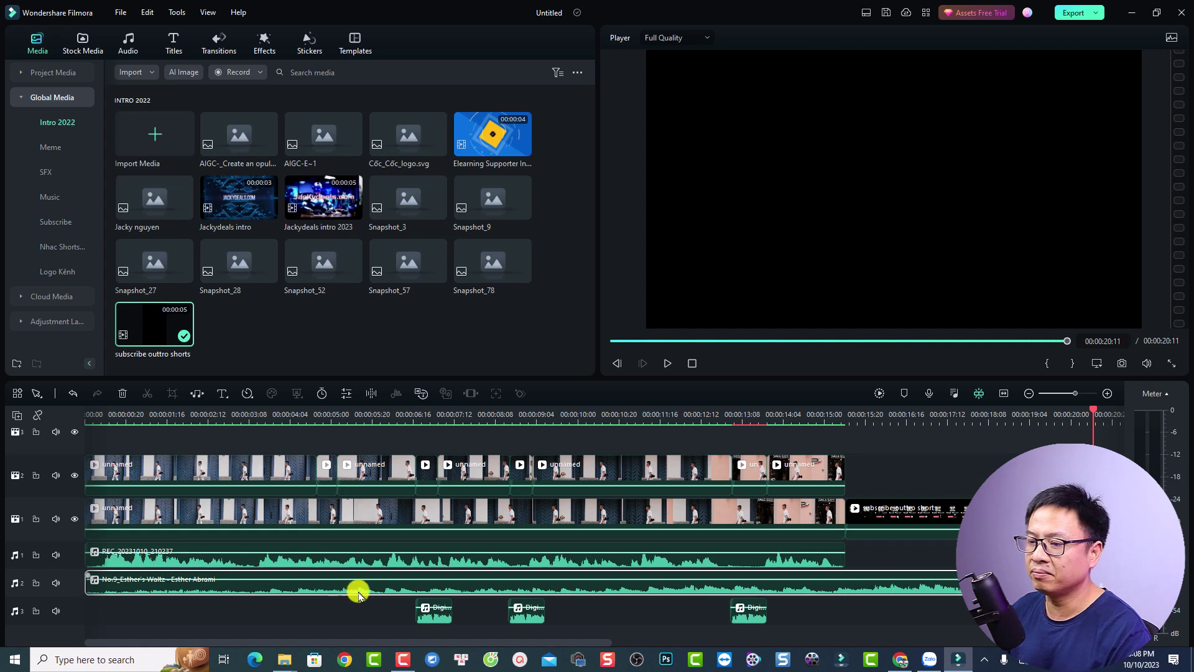
drag(803, 617, 409, 621)
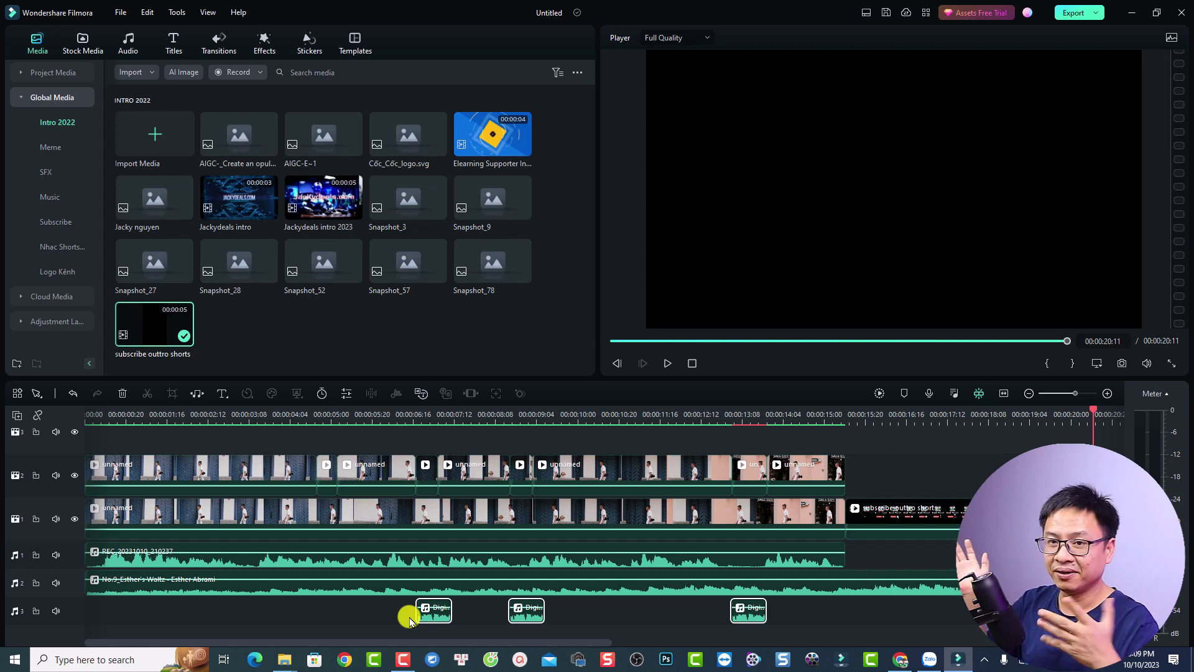
Delete every clip from the timeline and show the 29-item Stock Media Downloads collection under Mine
key(ctrl+a)
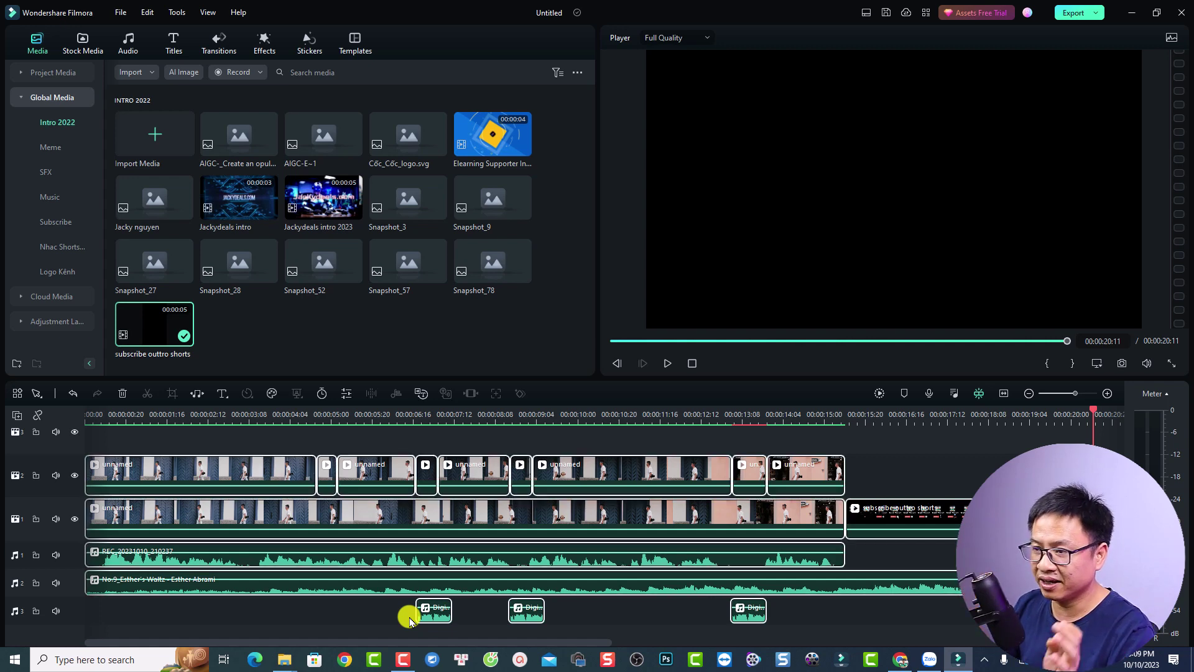
key(Delete)
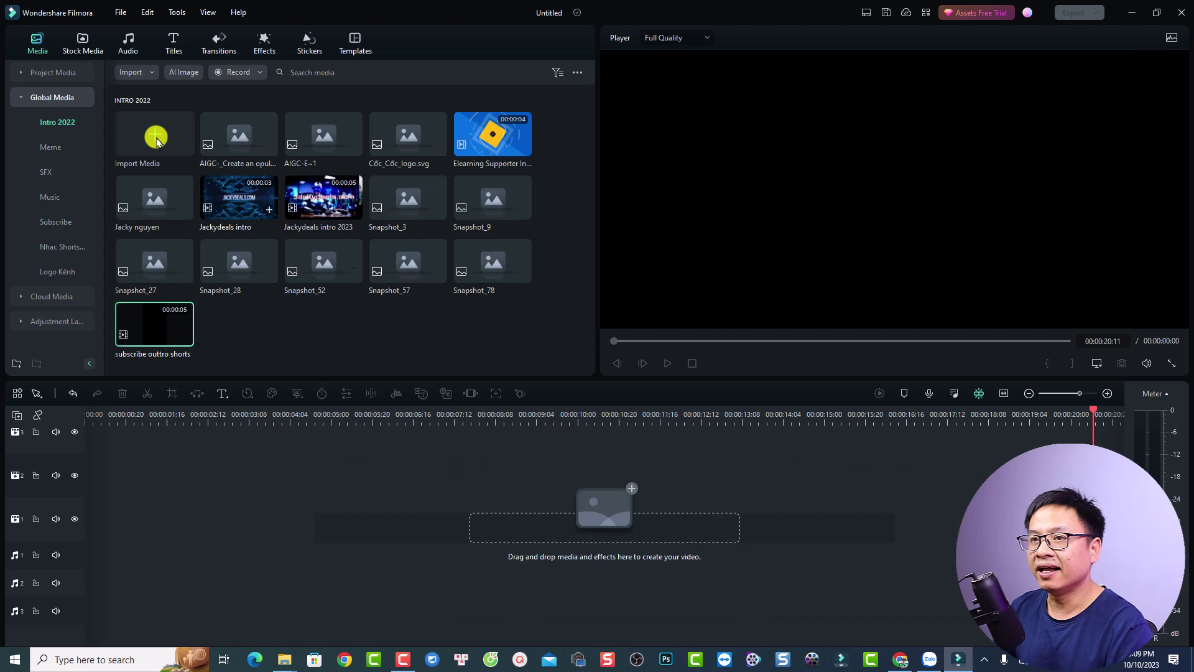
click(73, 54)
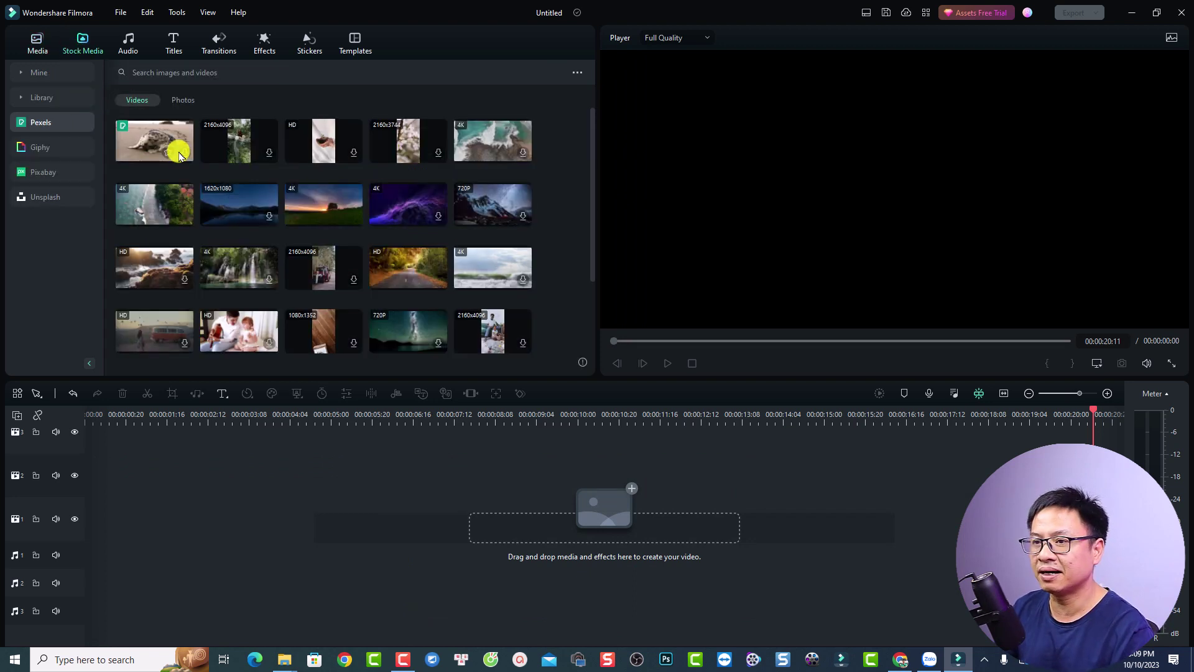
click(37, 71)
click(40, 100)
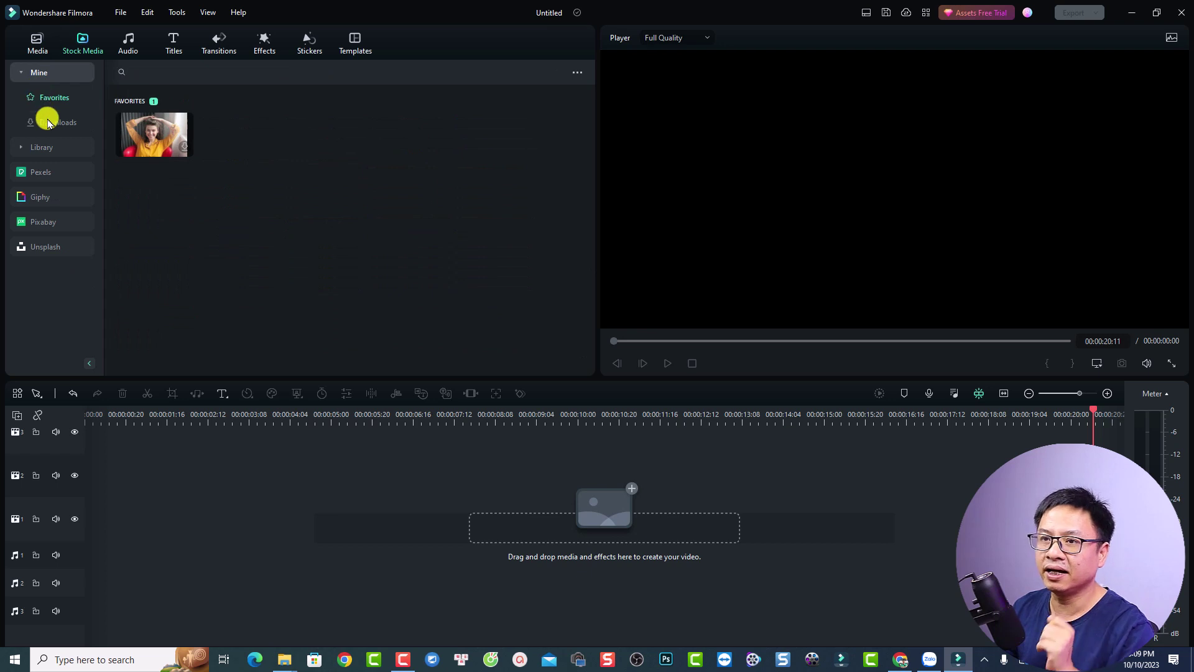
click(49, 122)
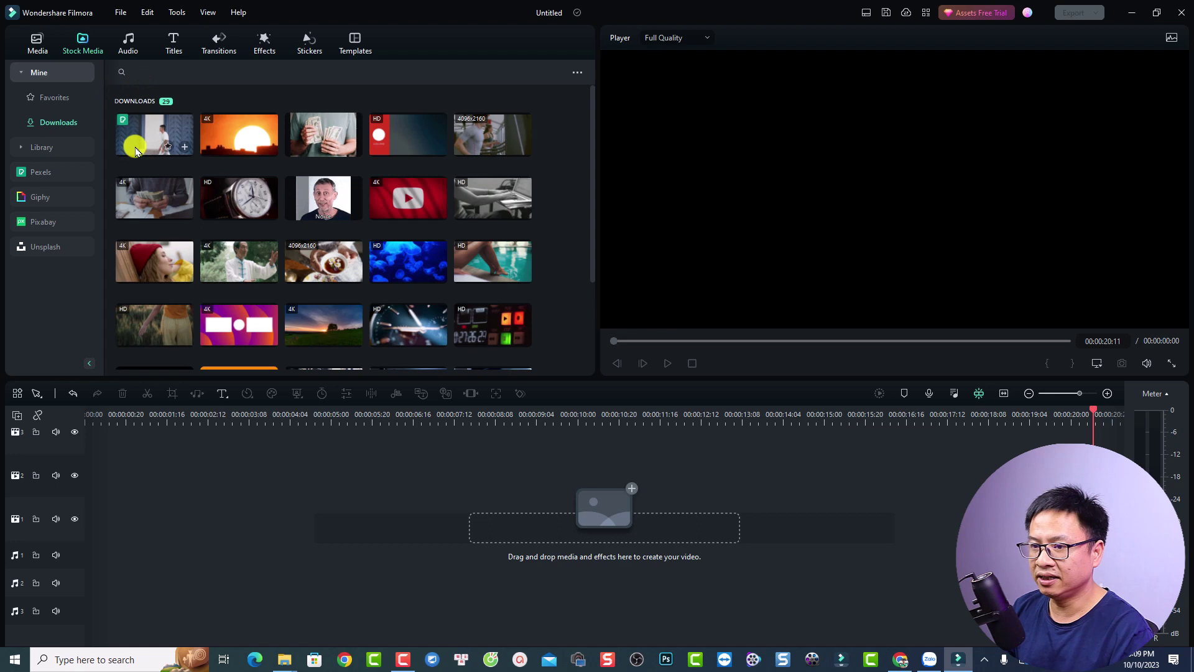
Drop the walking-man clip on video track 1 and a Ctrl+D copy on track 2 at 00:00:00:00
drag(136, 151, 68, 530)
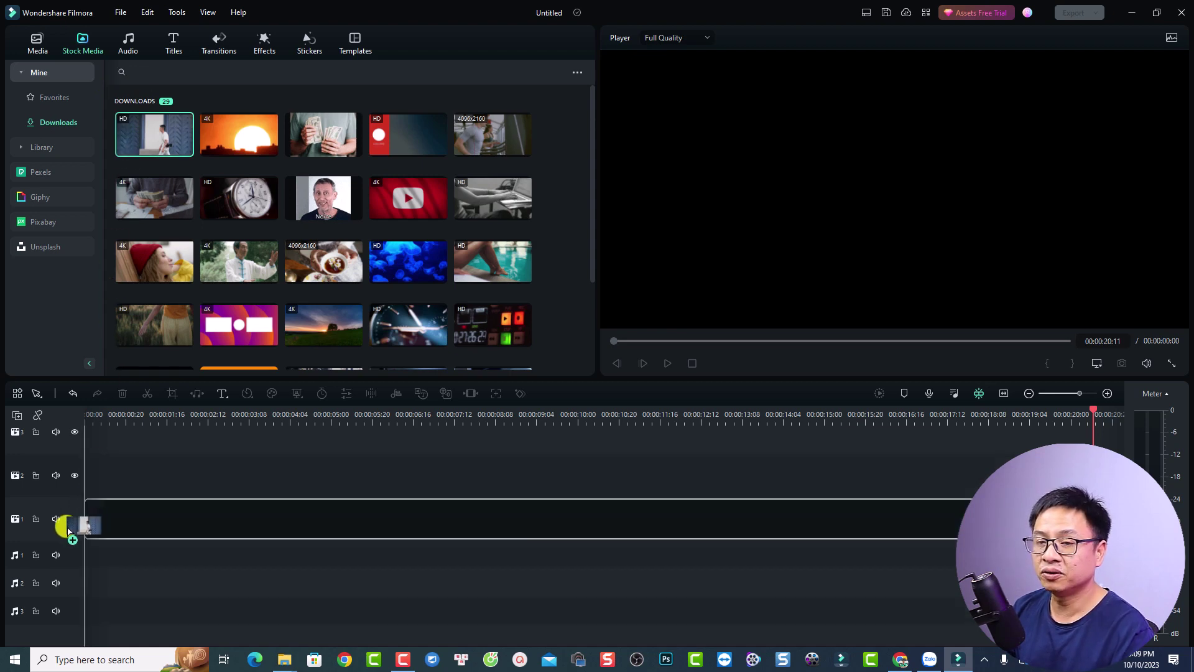
drag(68, 530, 70, 529)
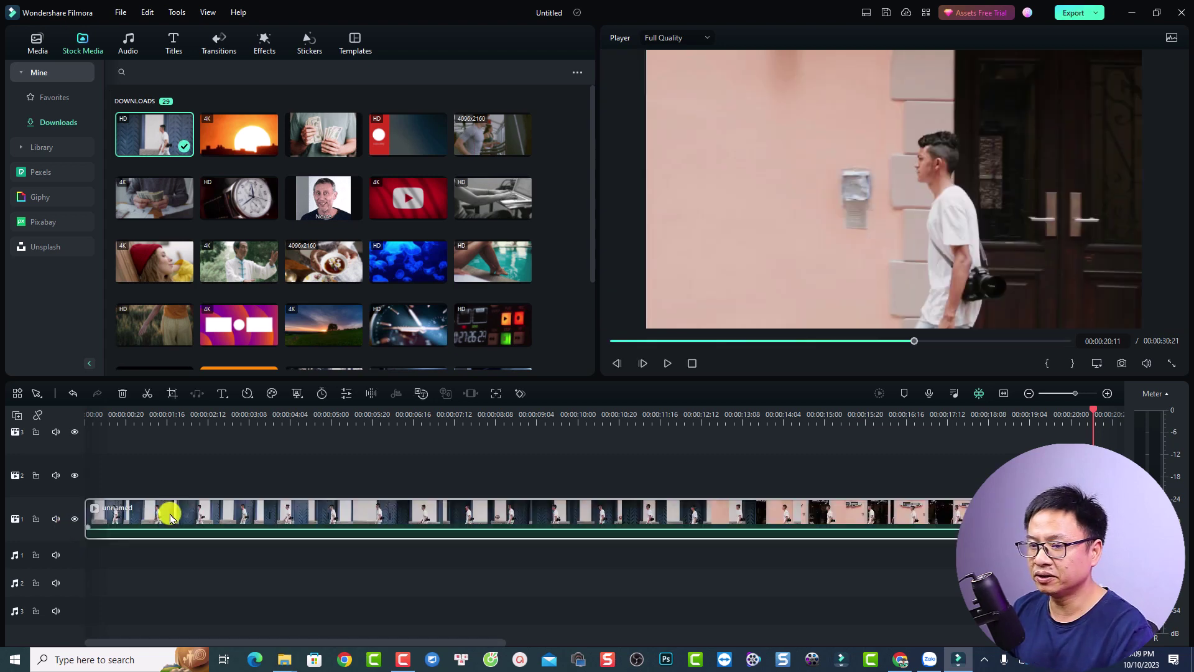
click(46, 484)
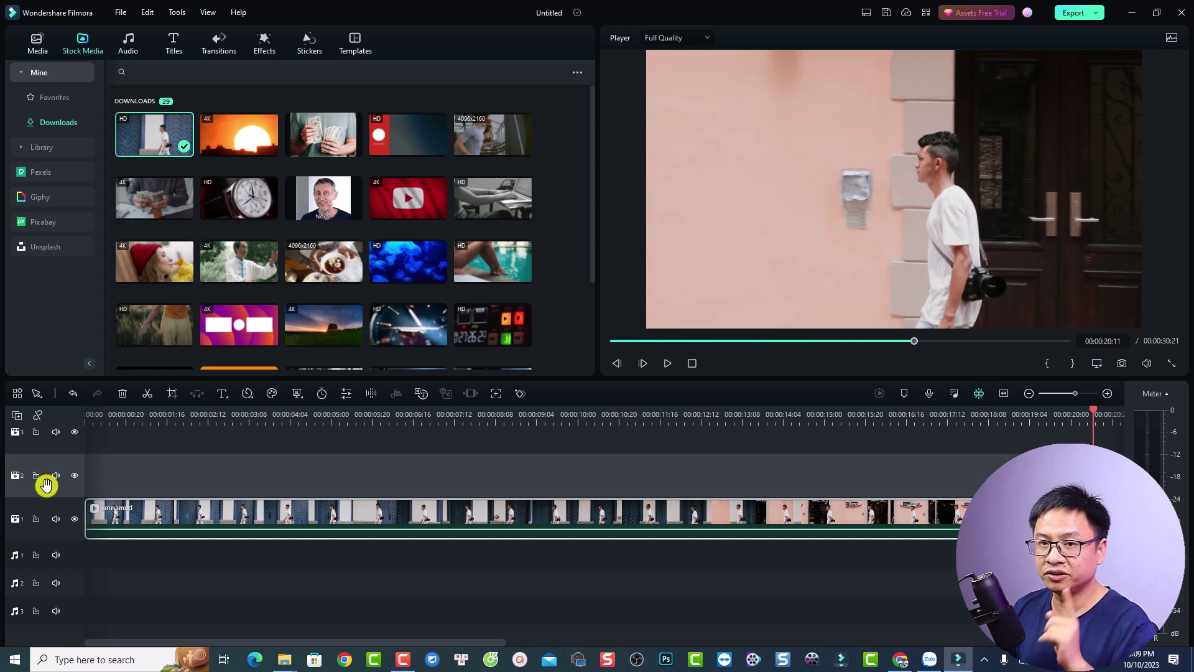
click(107, 422)
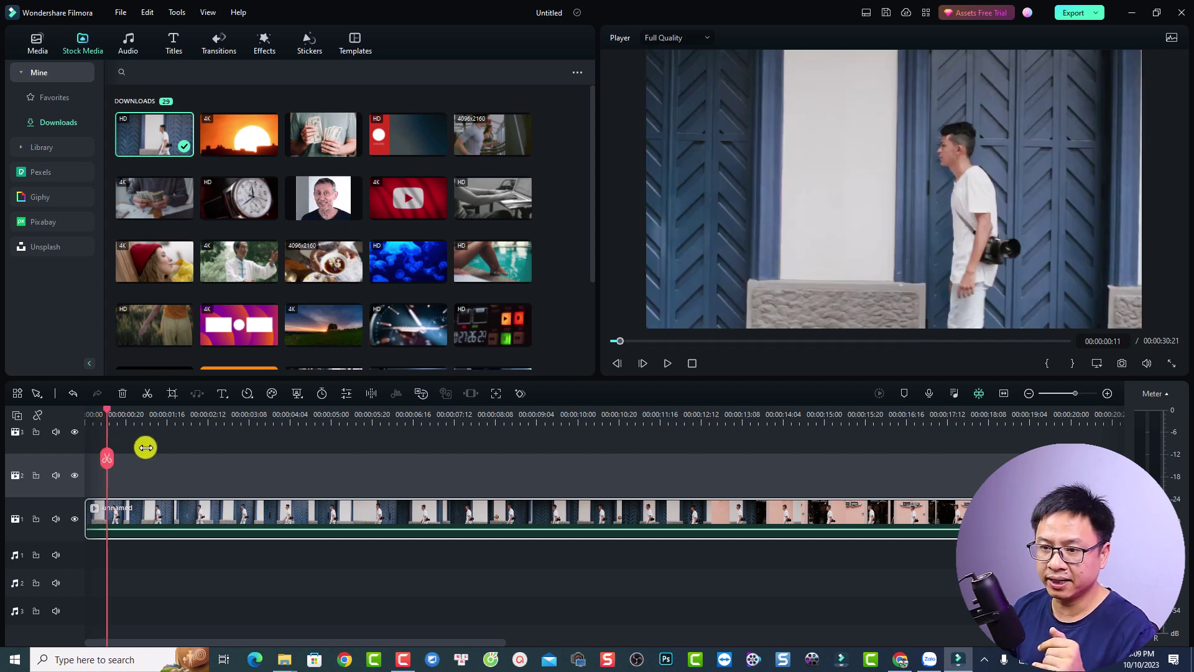
key(ctrl+d)
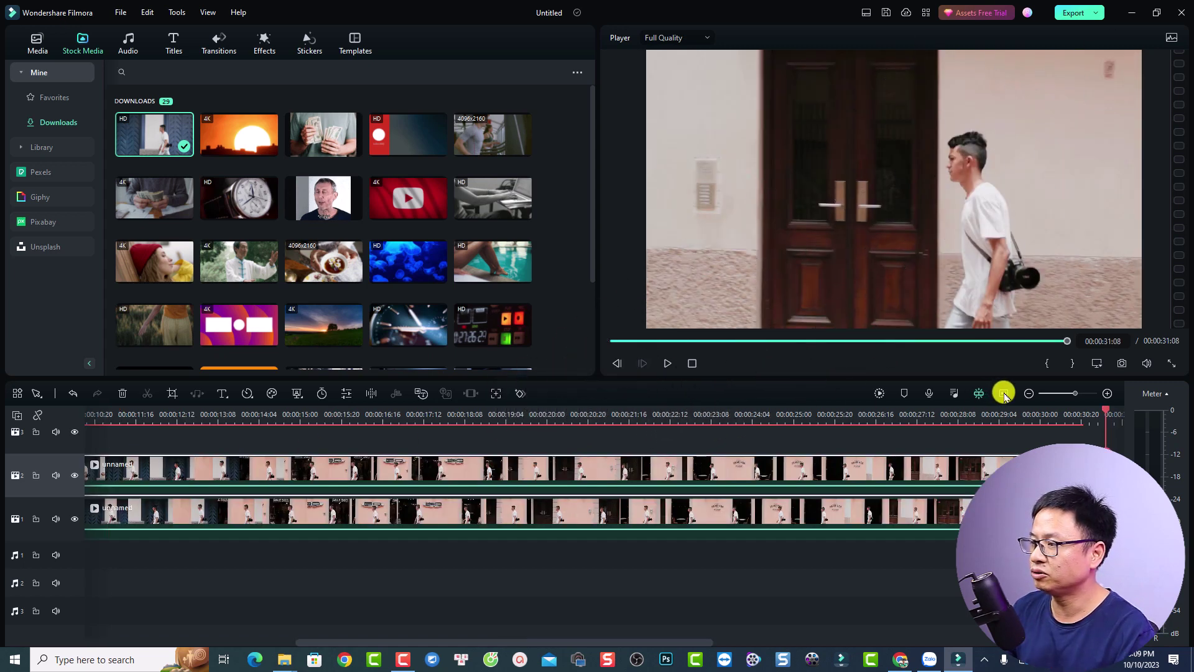
drag(501, 484, 296, 476)
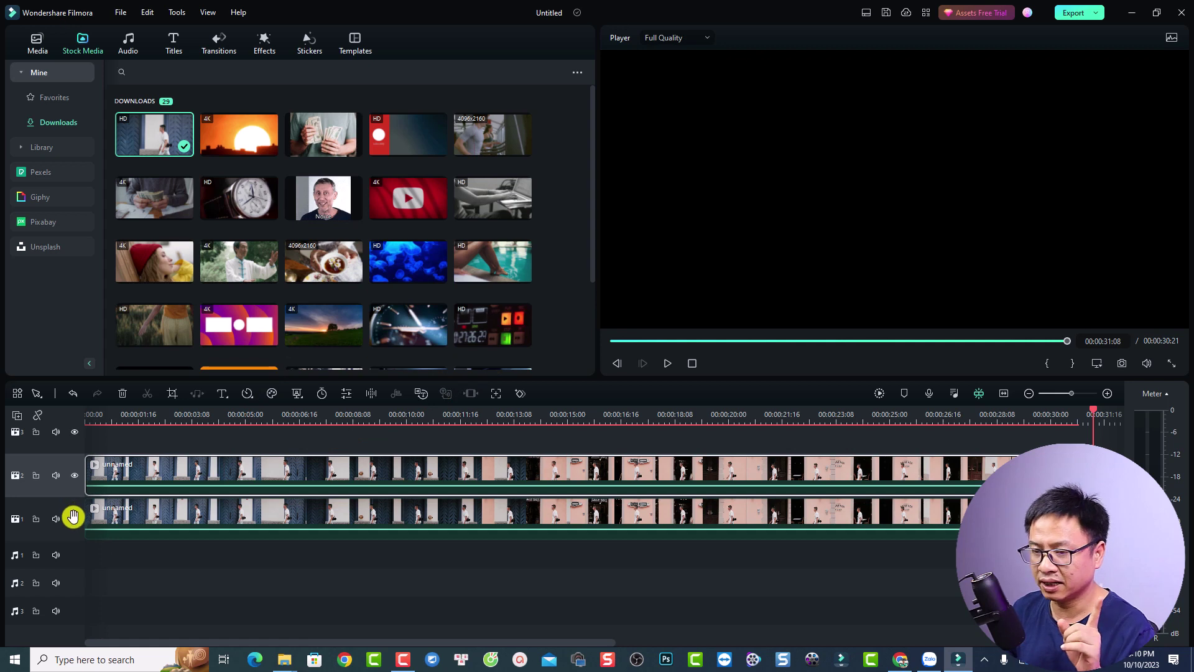
Hide track 1 and enable AI Portrait on the track-2 clip with Edge Thickness 3 and Edge Feather 1
click(74, 519)
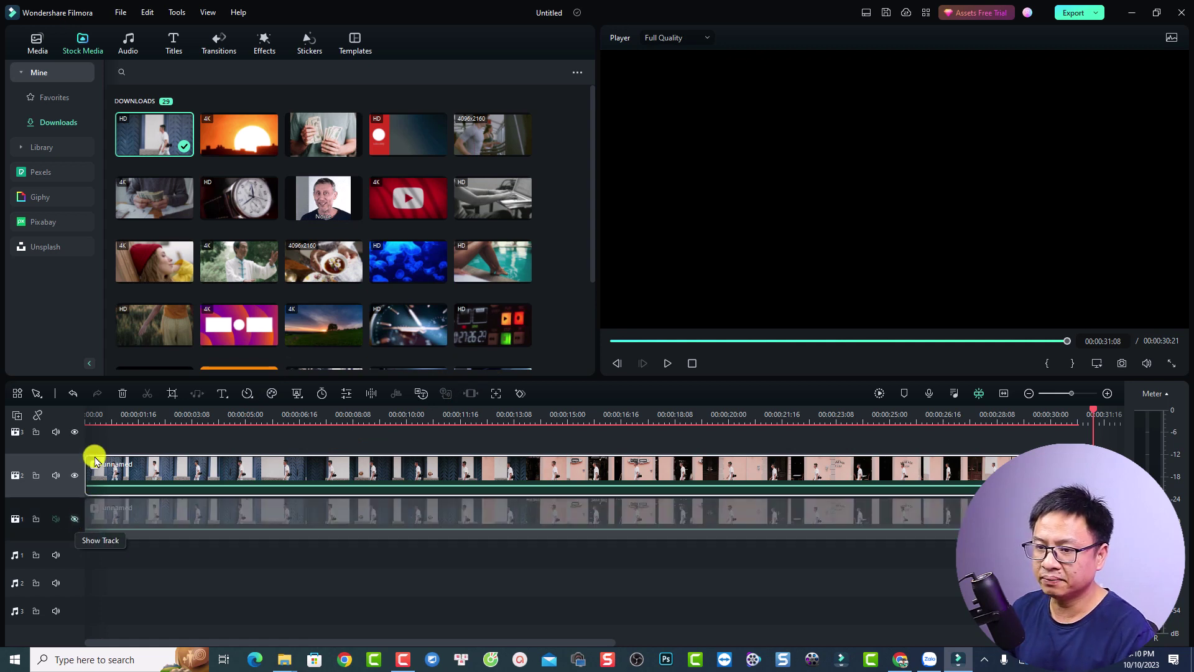
click(125, 473)
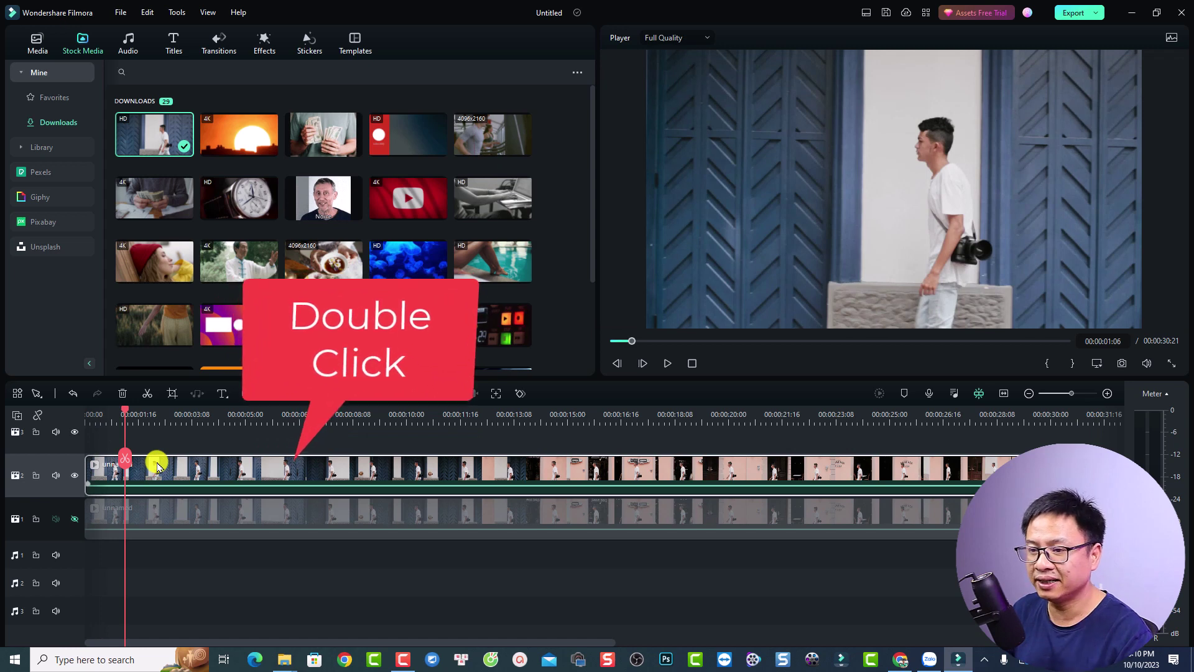
double_click(158, 467)
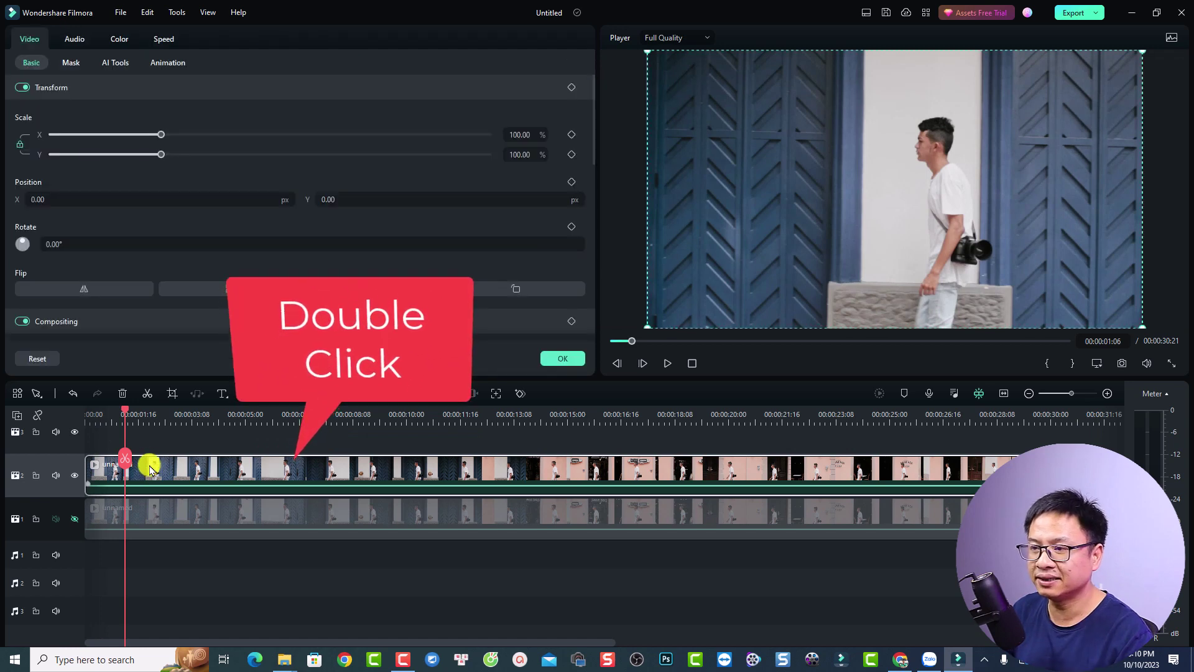
click(109, 64)
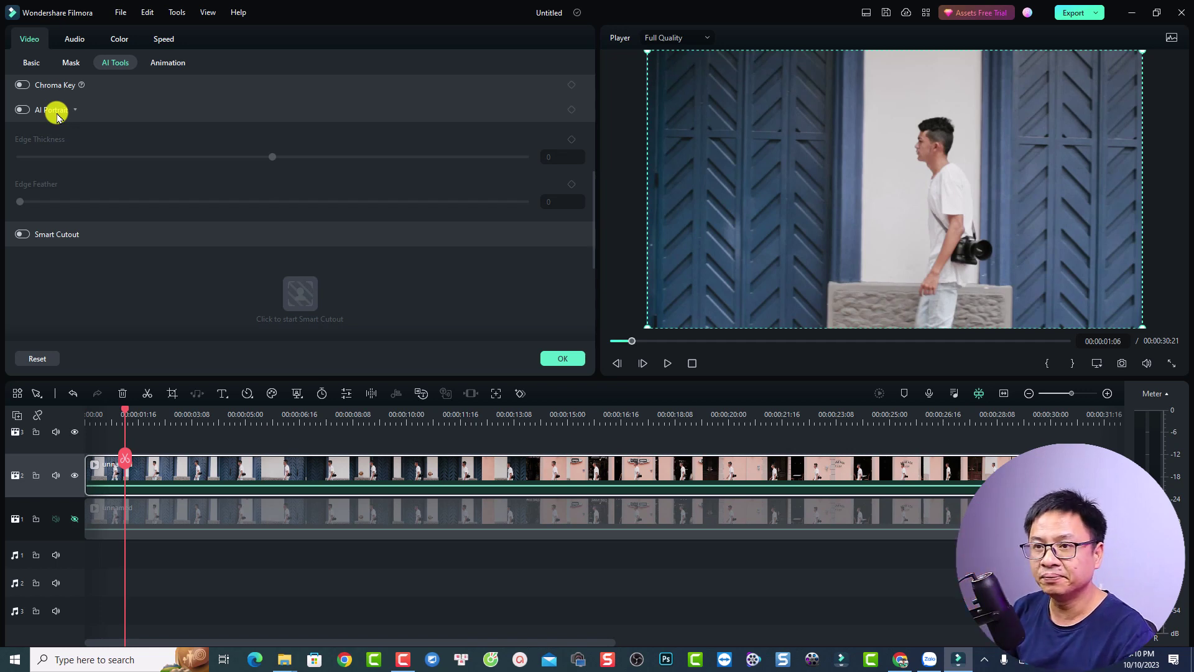
click(24, 110)
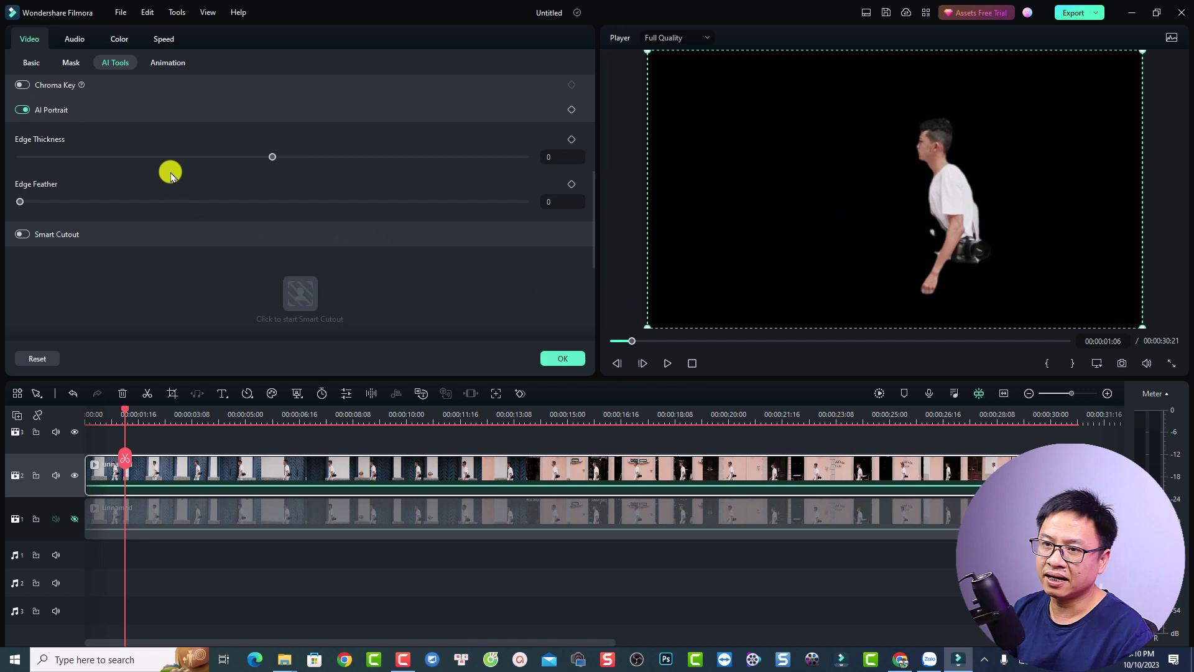
drag(274, 161, 279, 160)
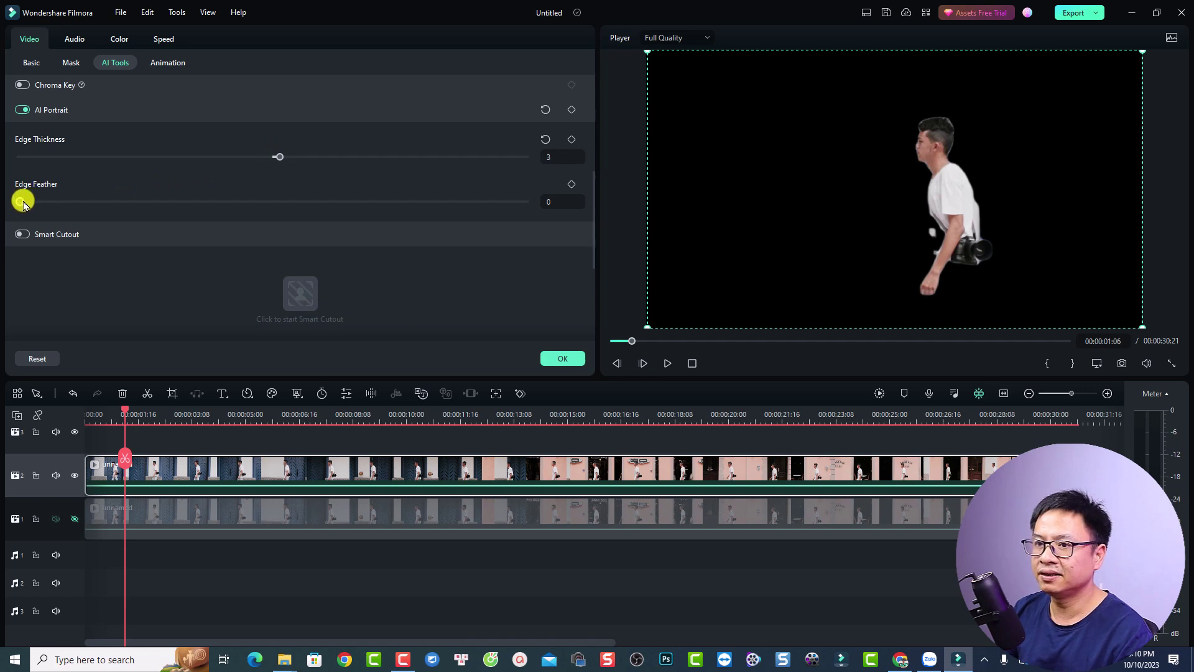
drag(22, 201, 38, 202)
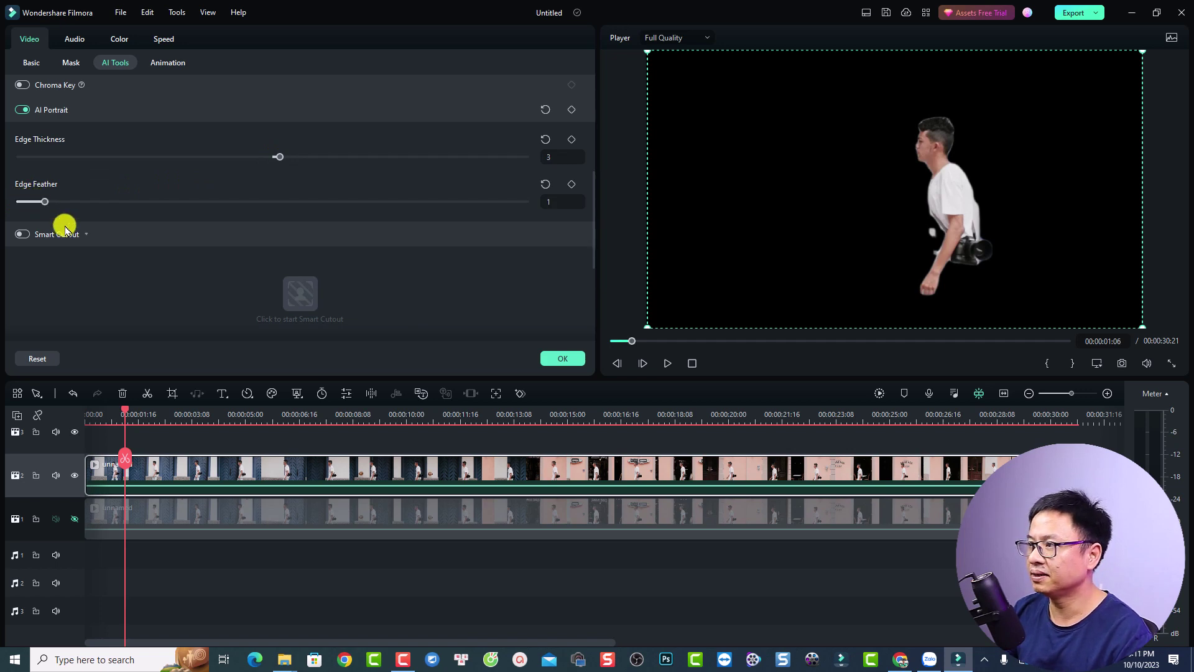
click(562, 358)
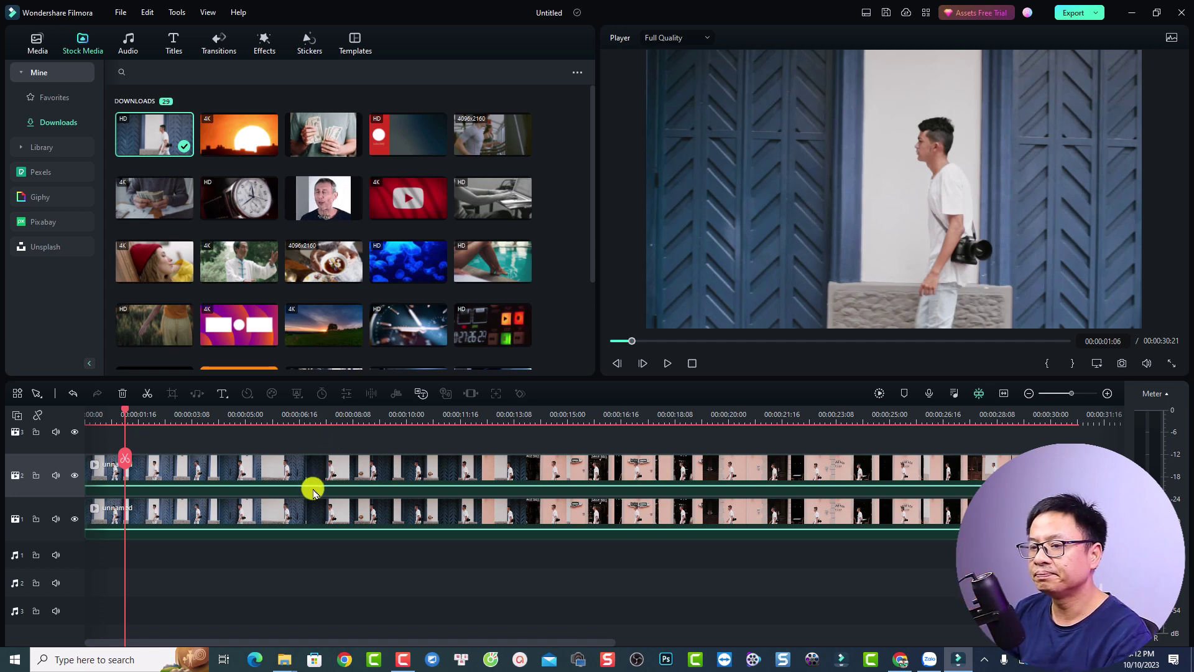
Split the top-track clip at 00:00:04:08 and 00:00:05:01 to isolate a short piece
key(space)
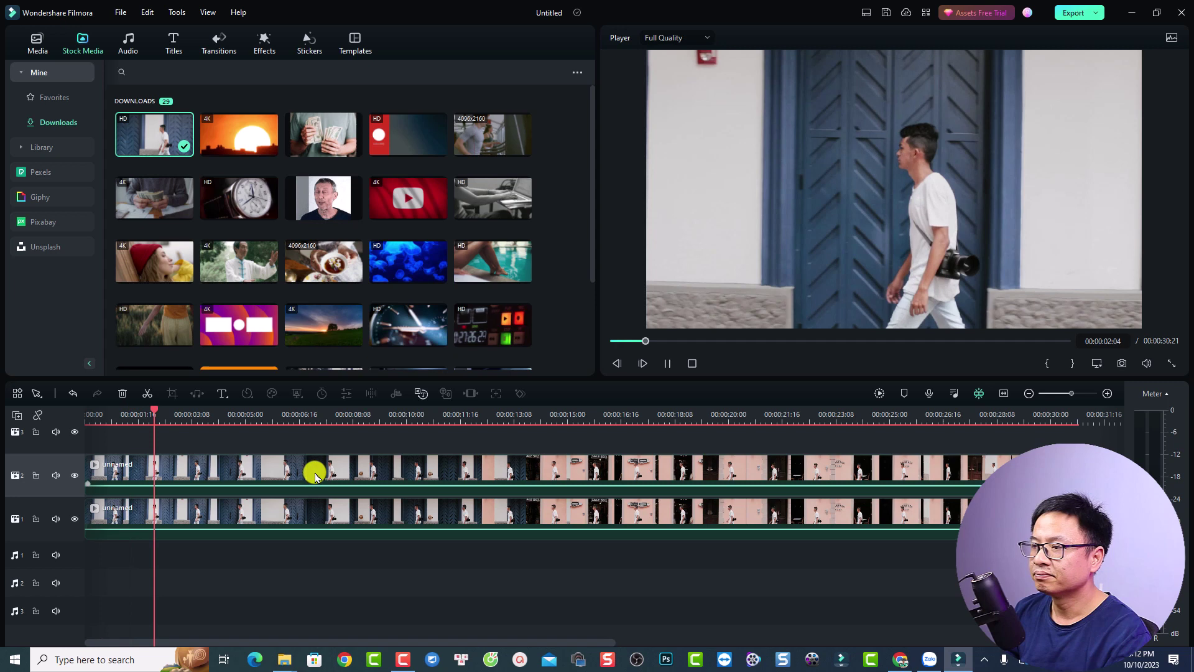
click(224, 471)
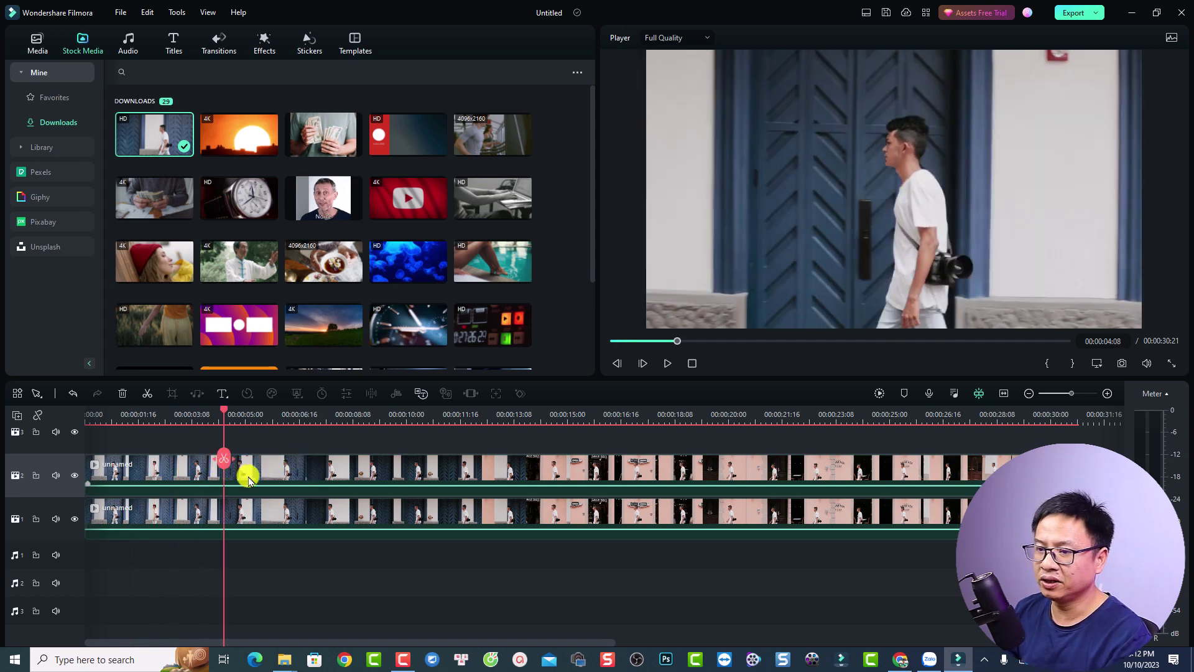
click(227, 463)
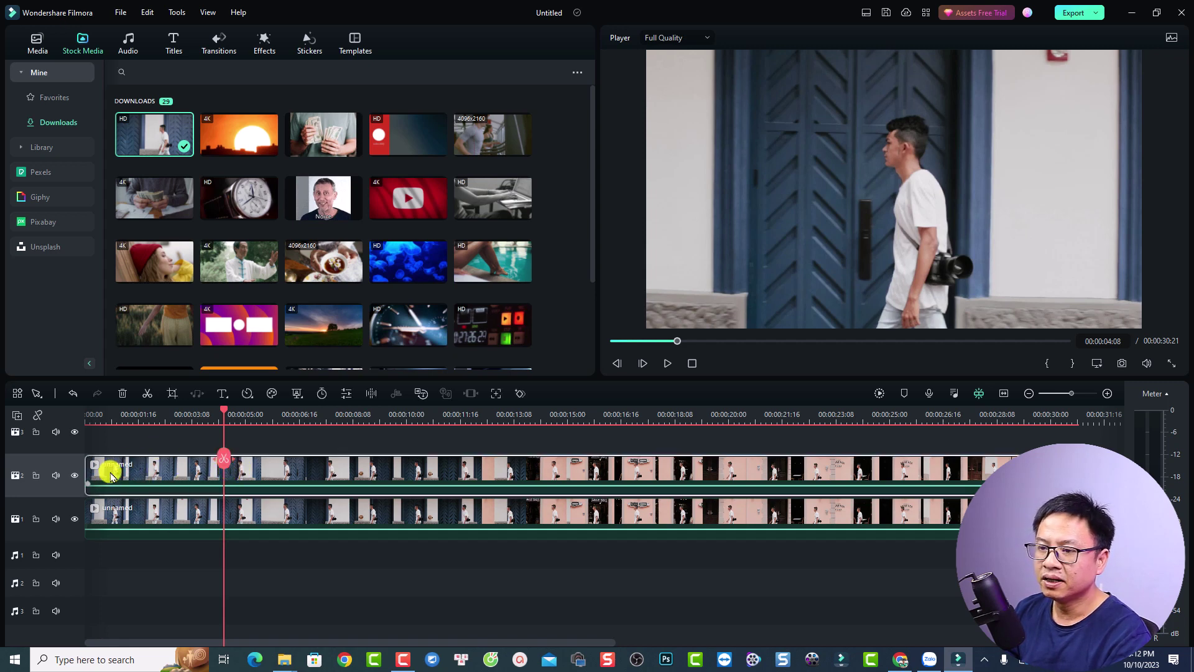
key(ctrl+b)
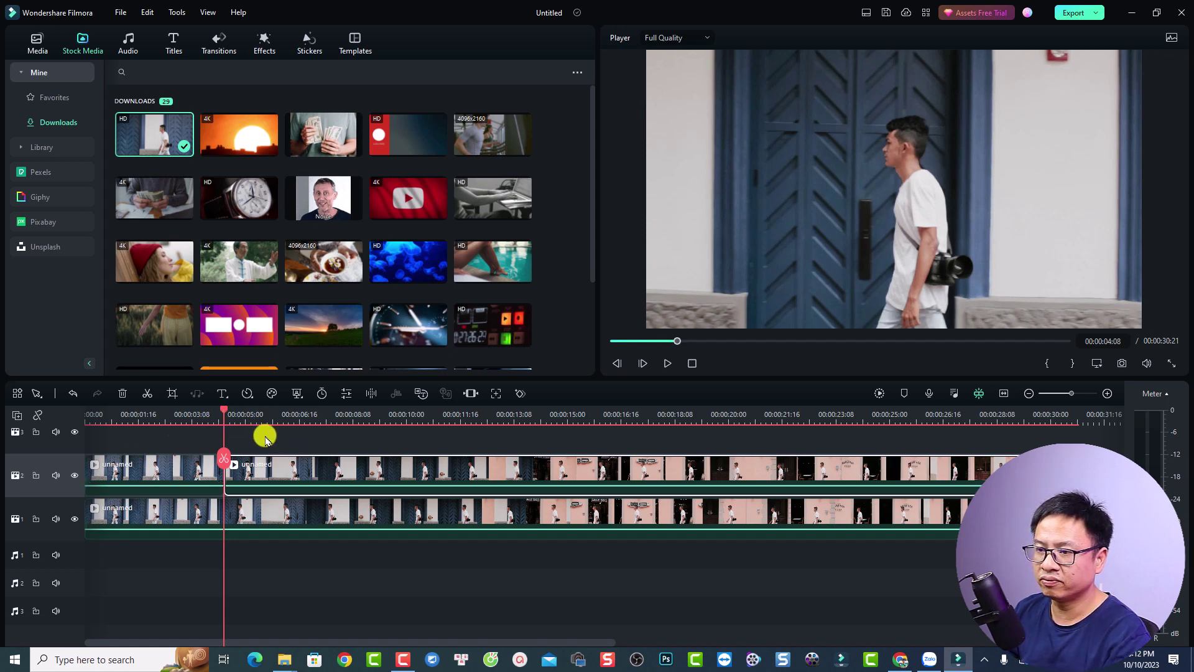
click(247, 421)
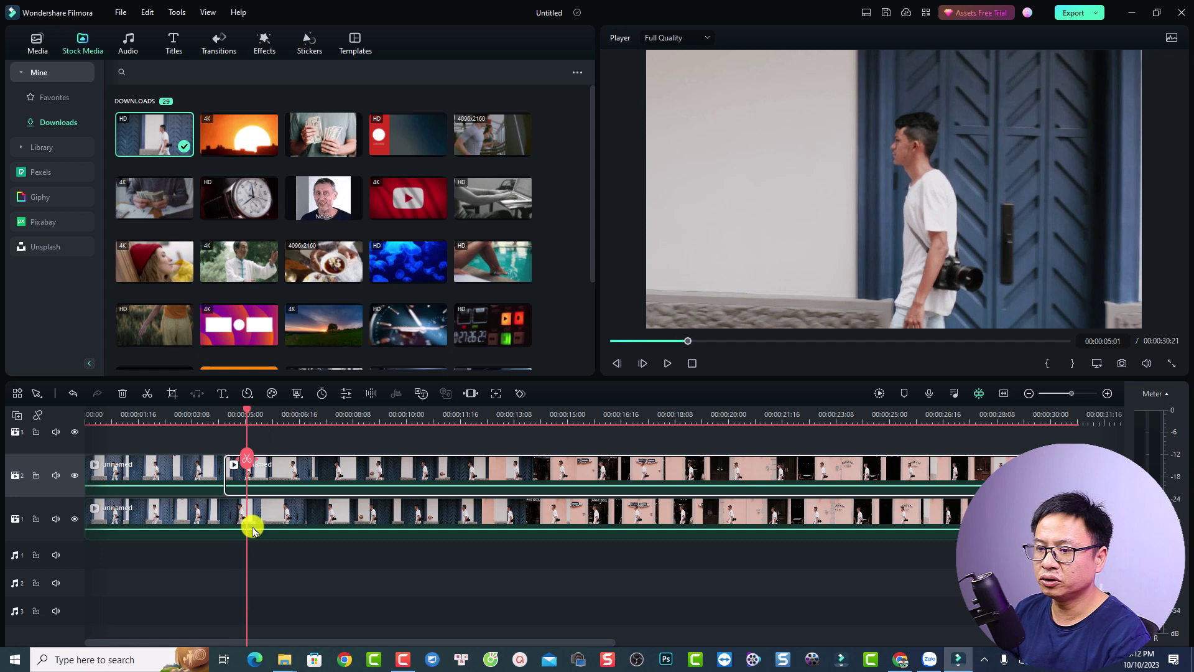
key(ctrl+b)
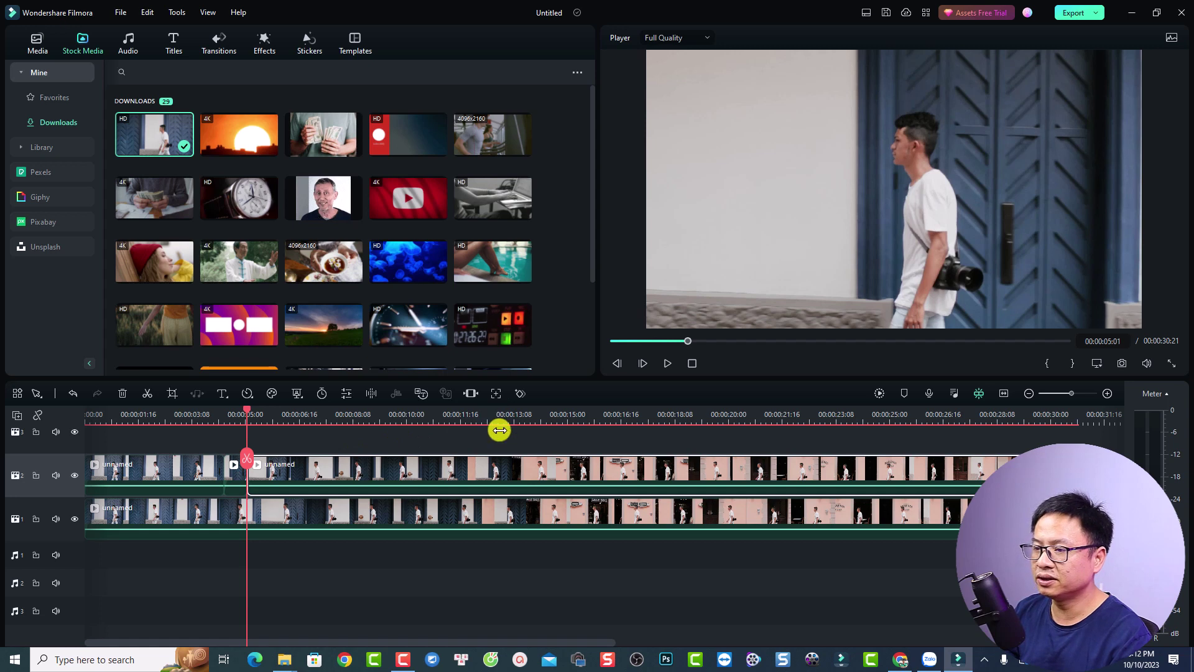
Split the top-track clip again at 00:00:12:17 and 00:00:13:18 for a second short piece
key(Down)
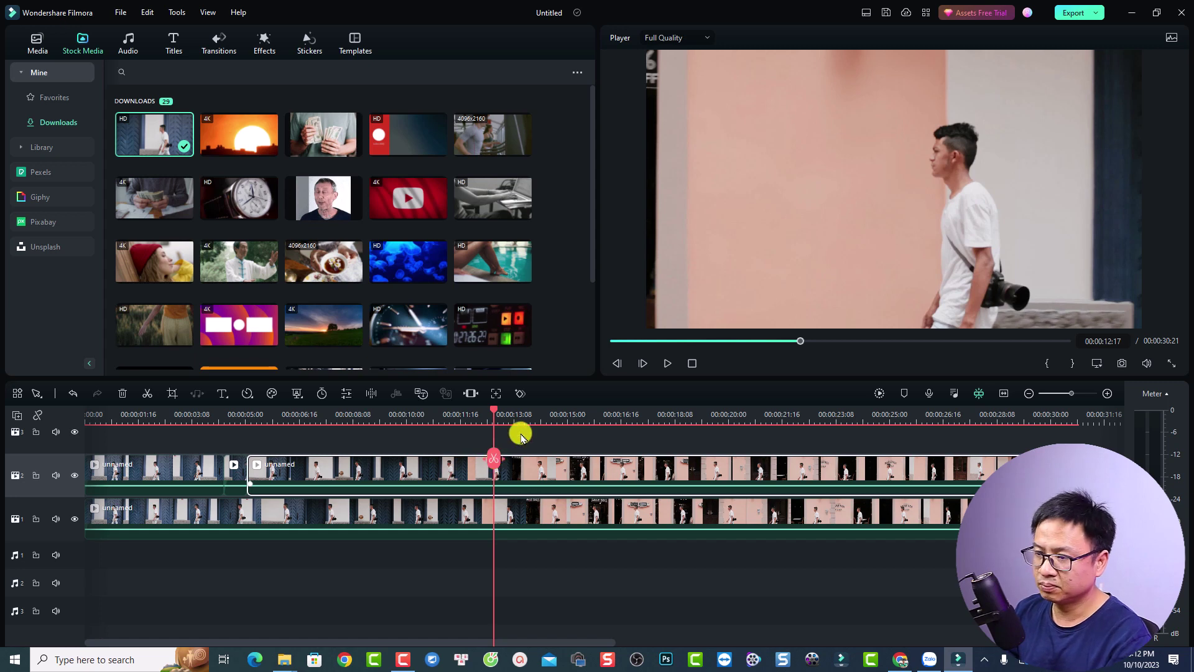
key(ctrl+b)
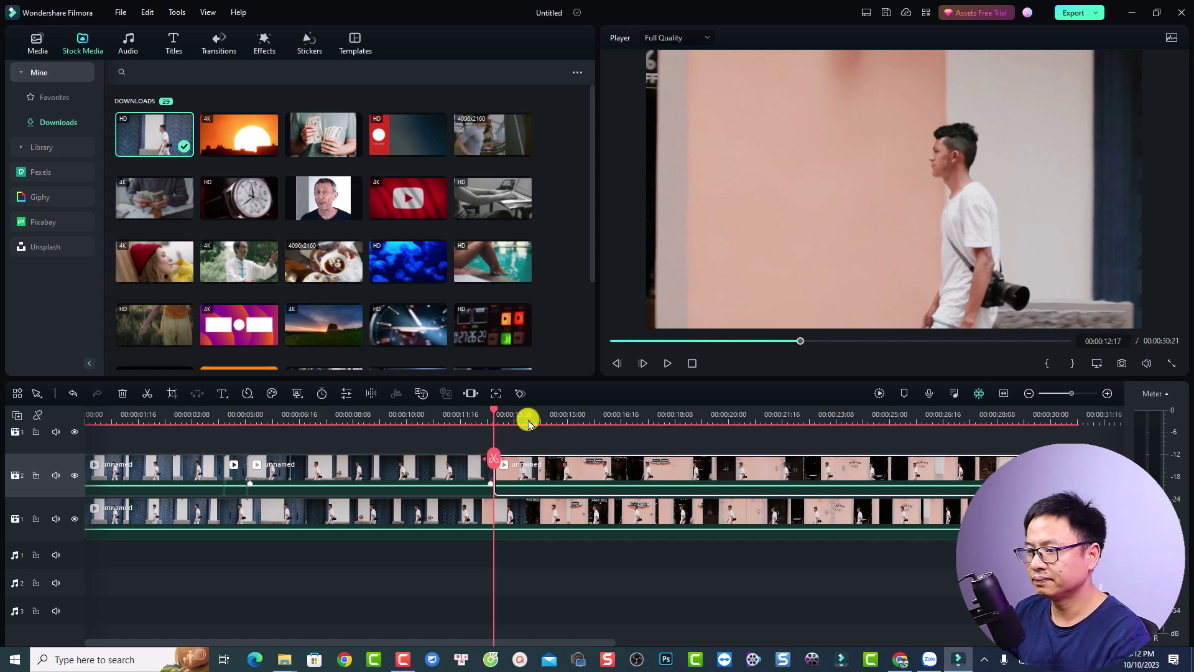
click(526, 470)
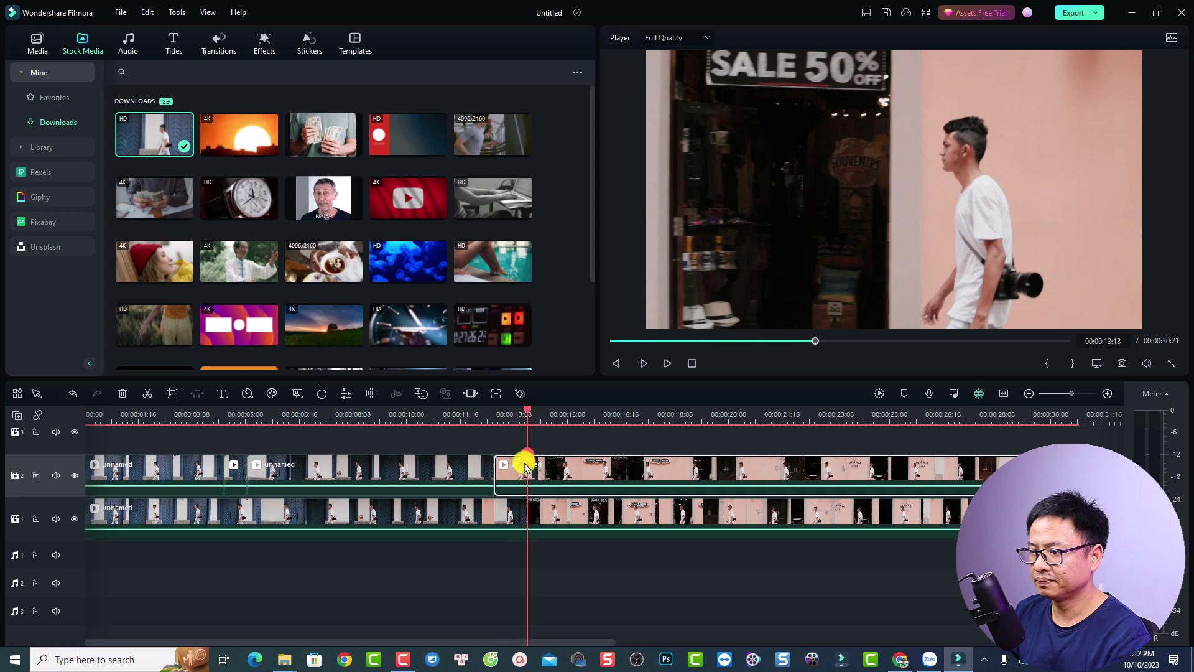
key(ctrl+b)
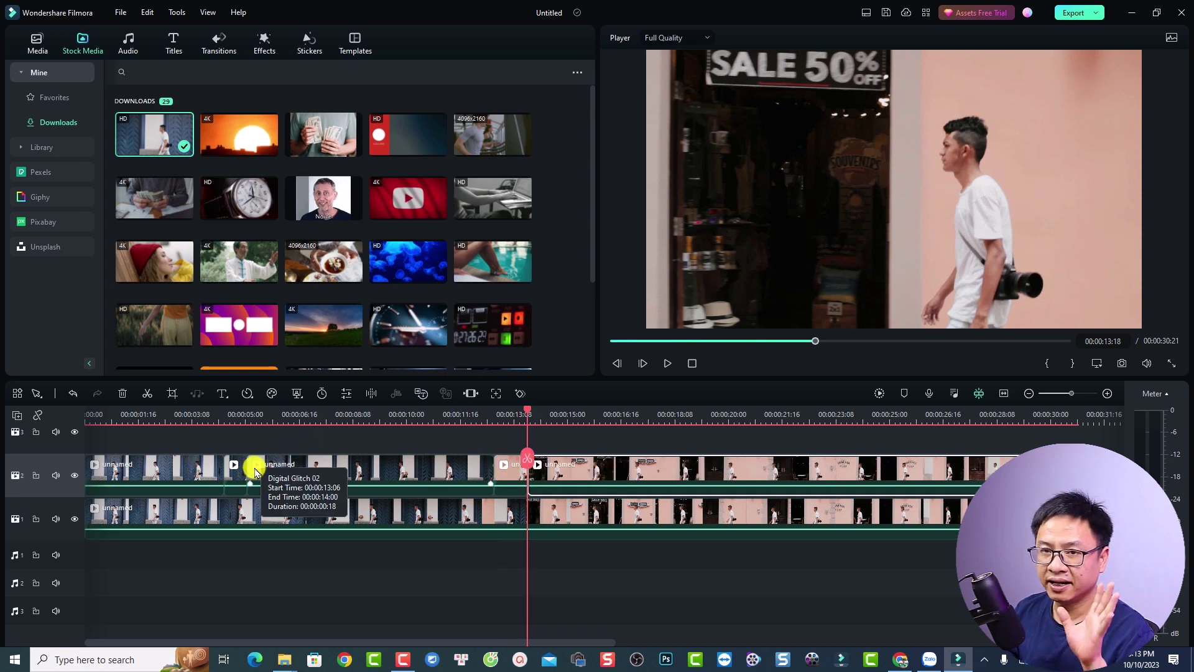
Search effects for 'glitch', then drop Glitch Effect 10 and Glitch Effect 16 on the two short top-track pieces
click(259, 48)
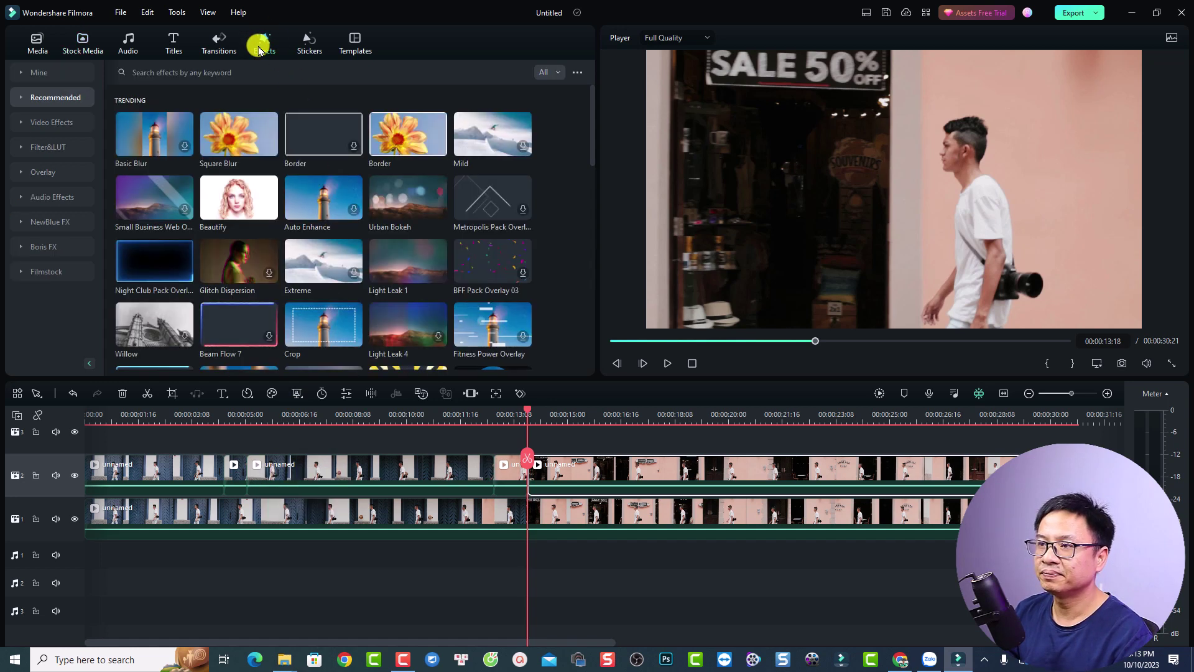
click(250, 70)
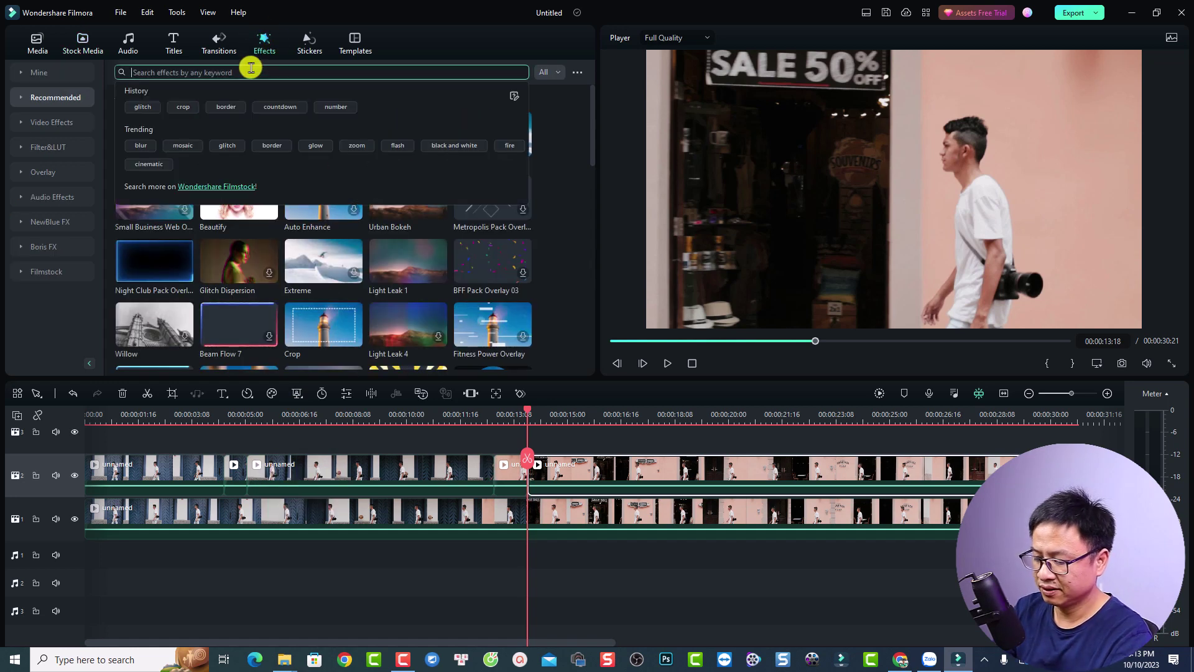
text(glitch)
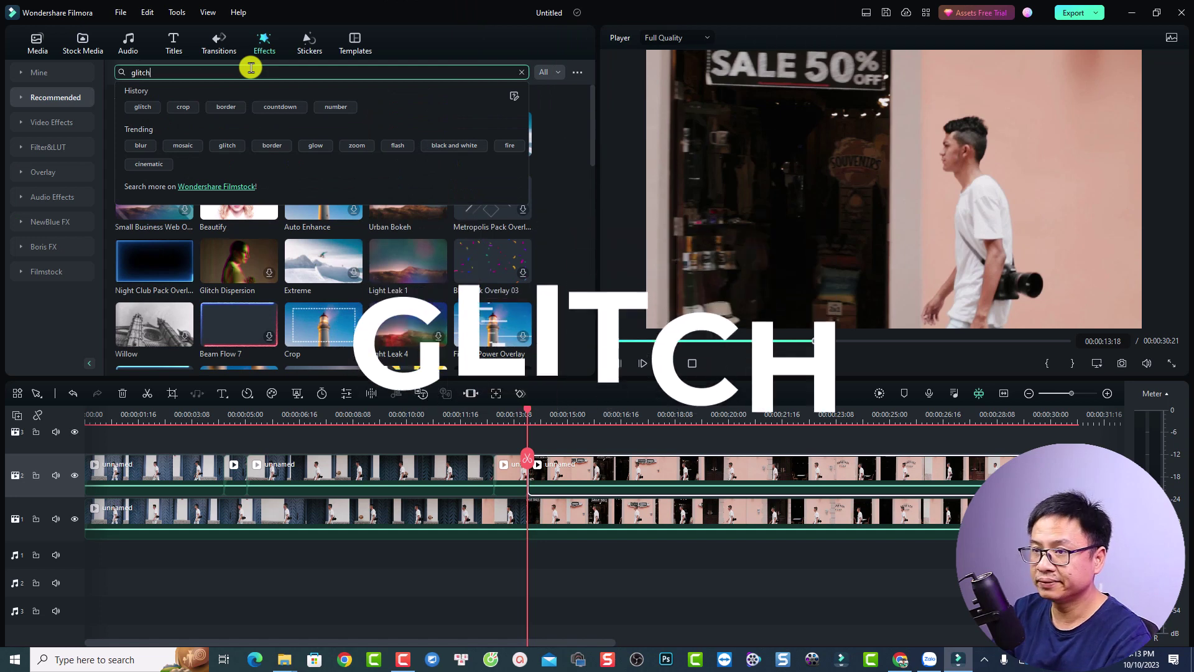
key(Return)
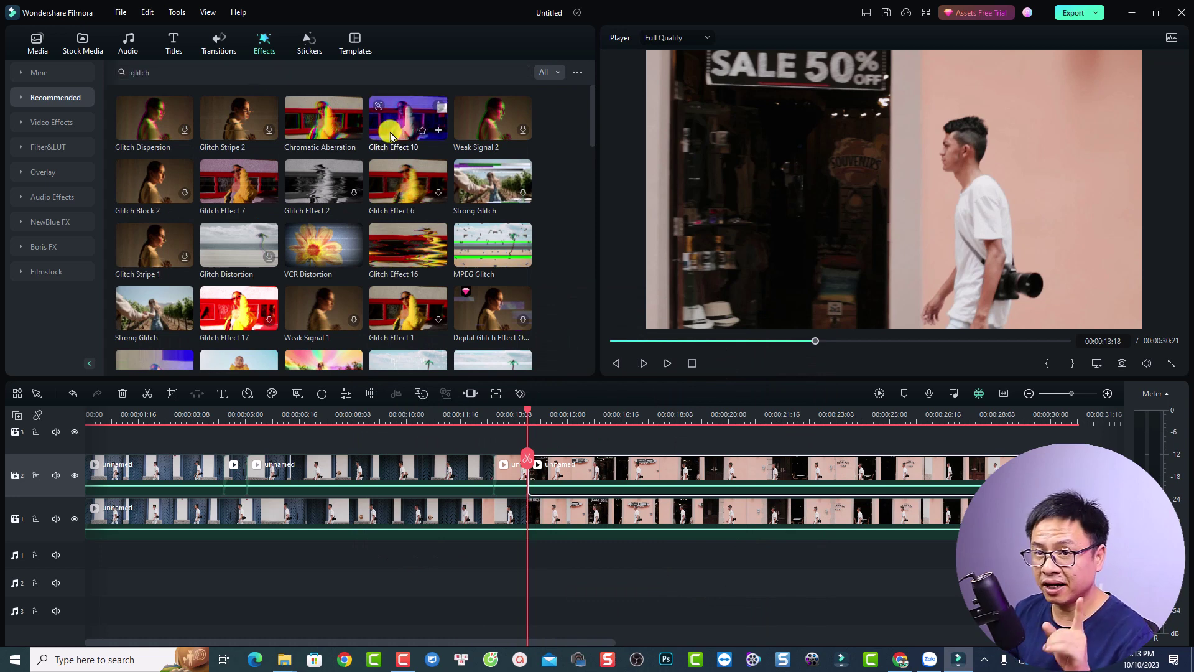
drag(391, 135, 227, 485)
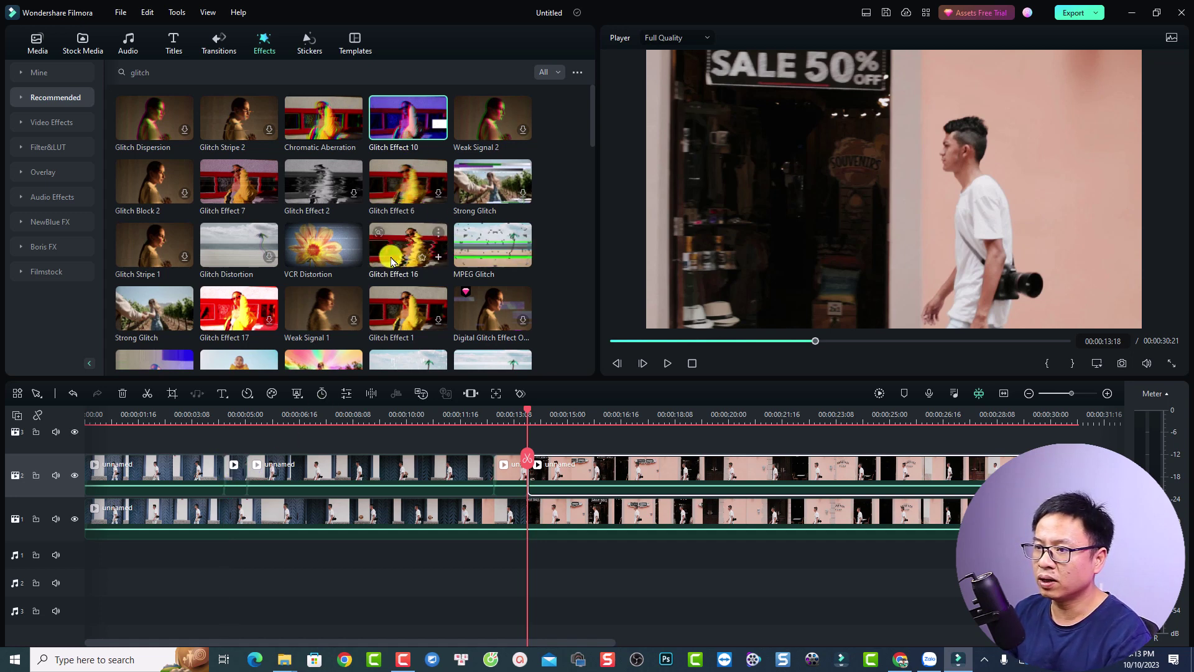
drag(391, 261, 502, 473)
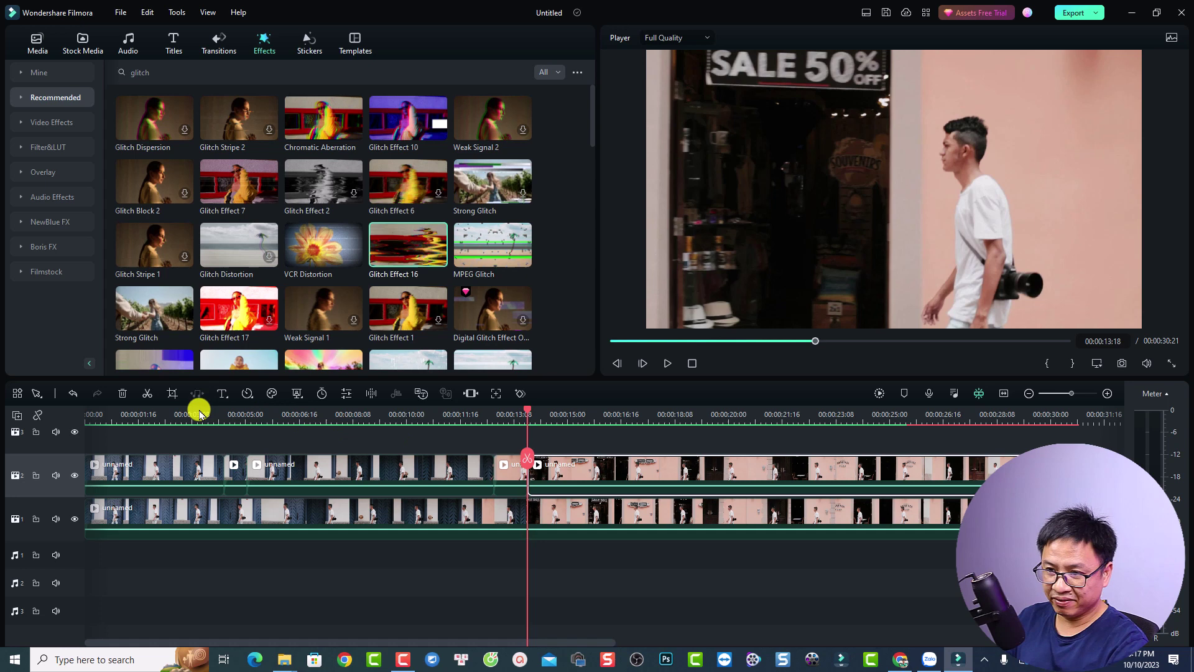
click(194, 442)
key(space)
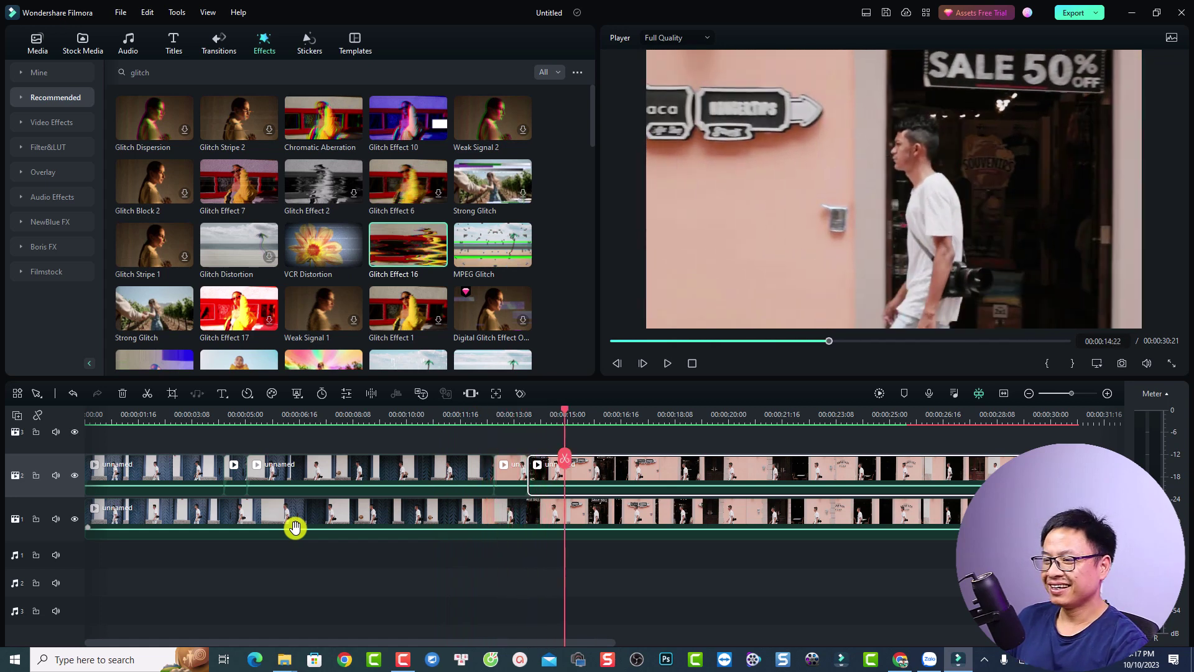
key(space)
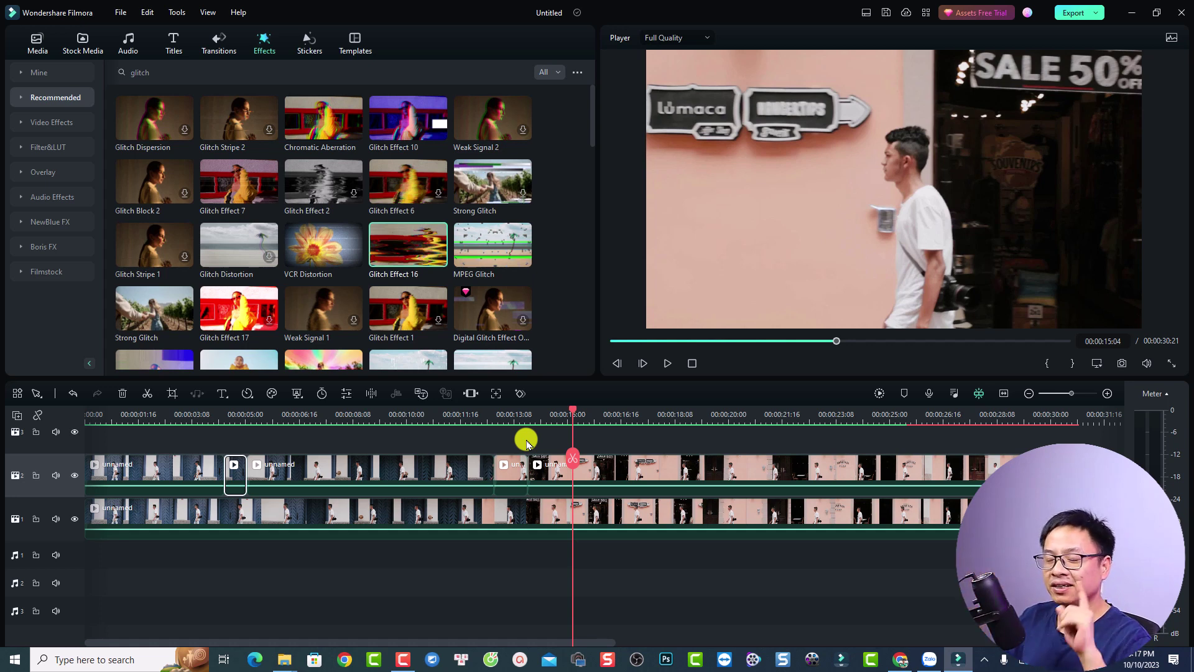
Search the sound effects for 'glitch' and place Digital Glitch 02 on audio track 1 beneath the cut
click(125, 49)
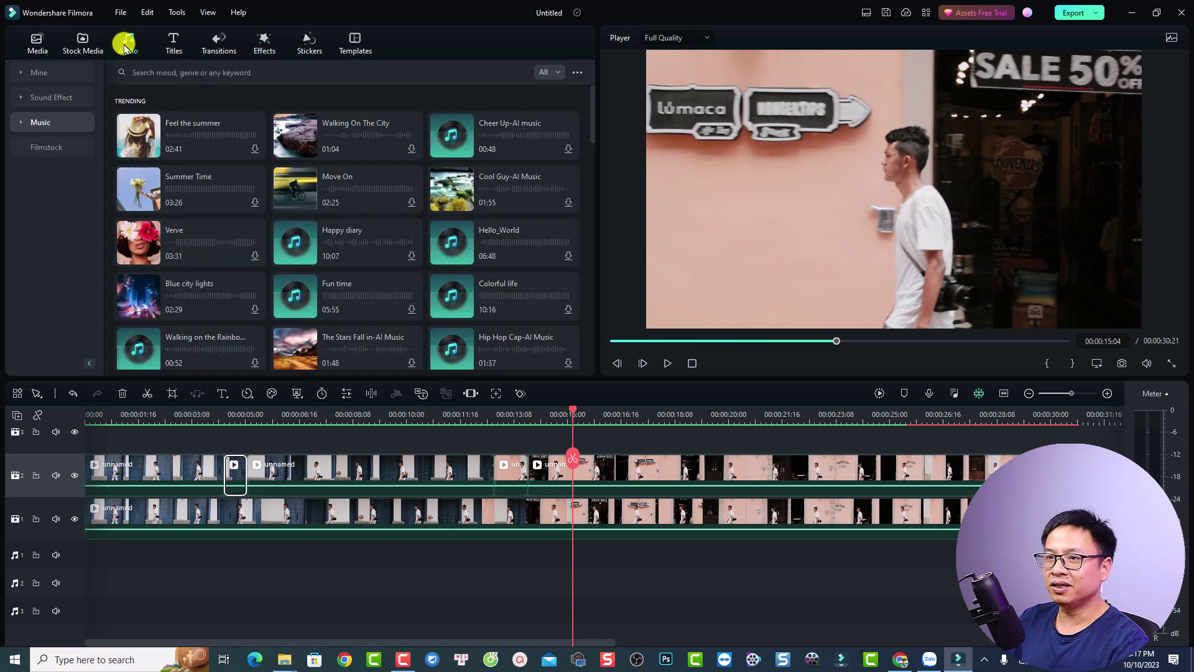
click(37, 99)
click(177, 73)
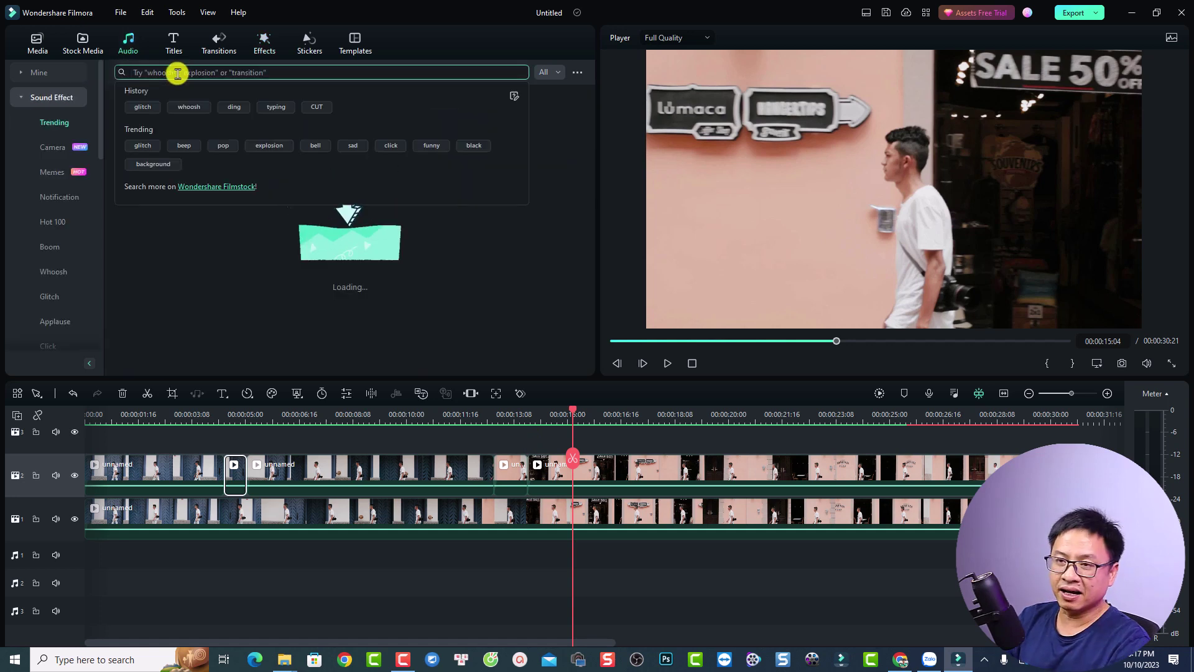
text(g)
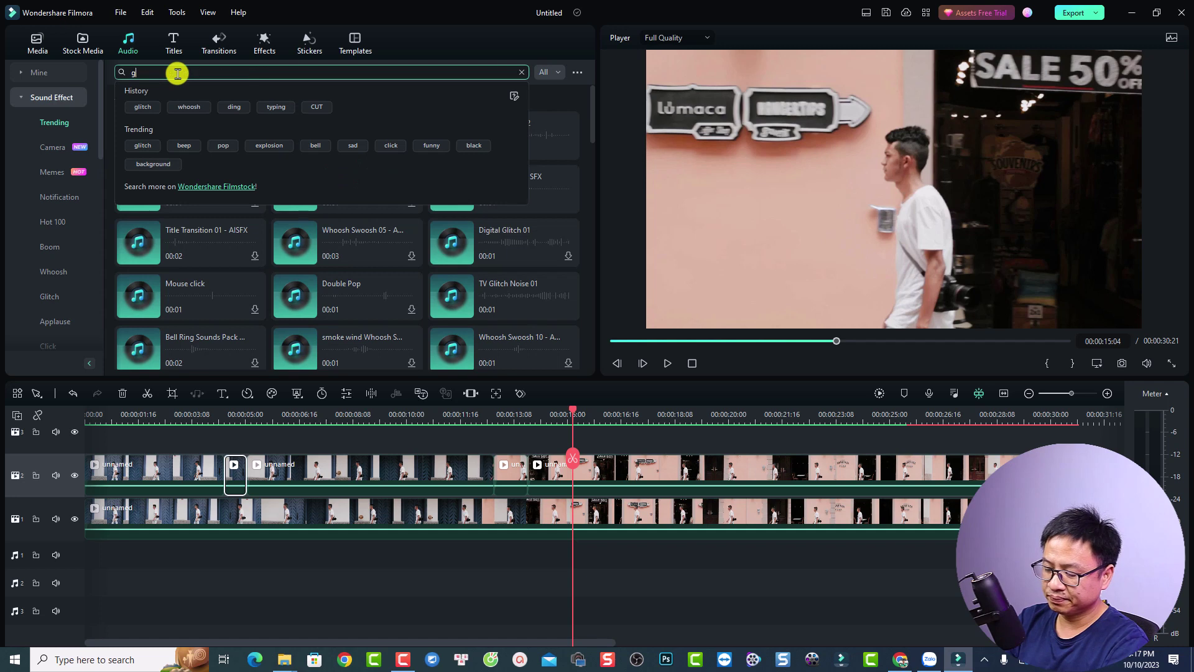
text(litch)
key(Return)
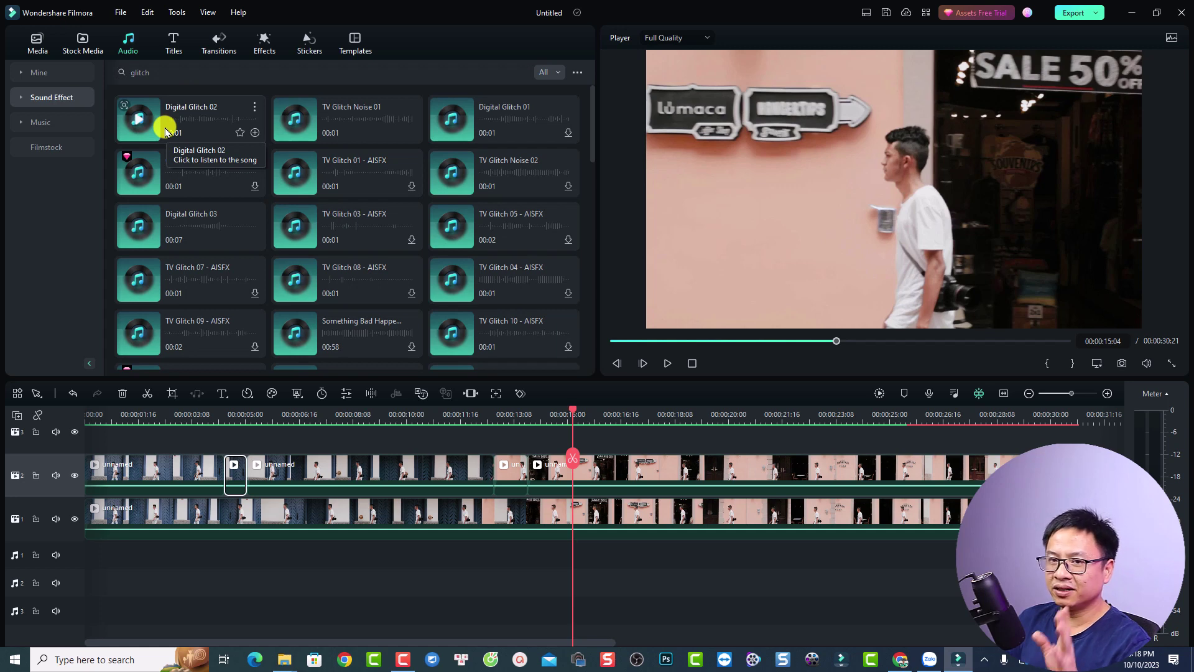
drag(162, 133, 247, 557)
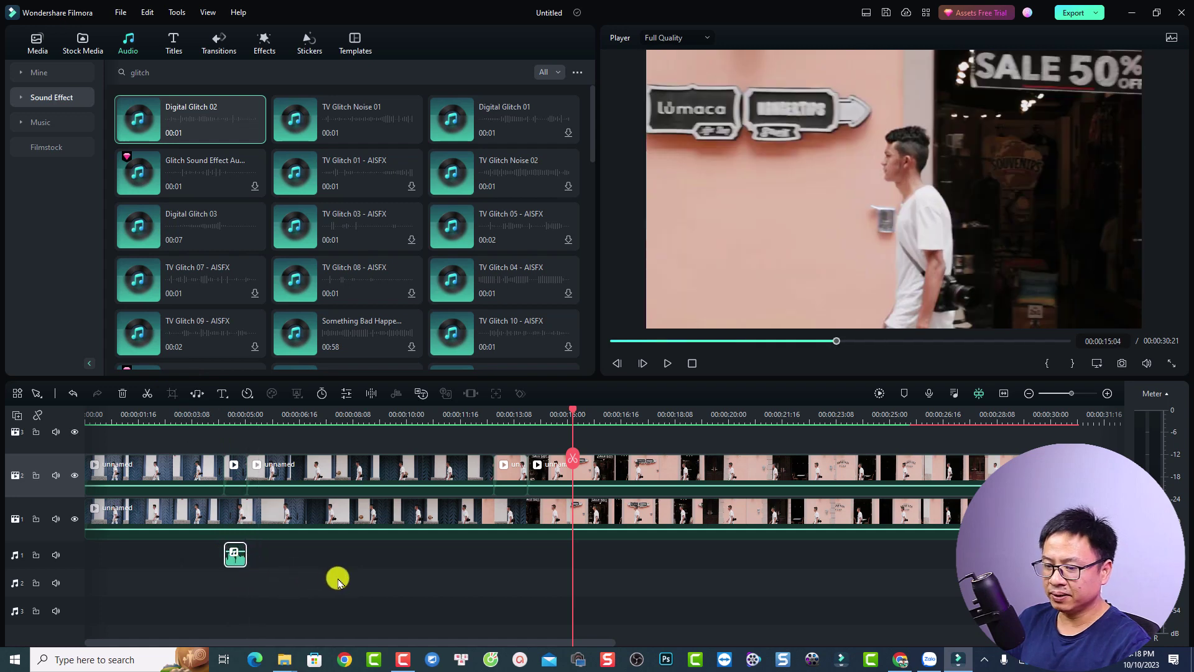